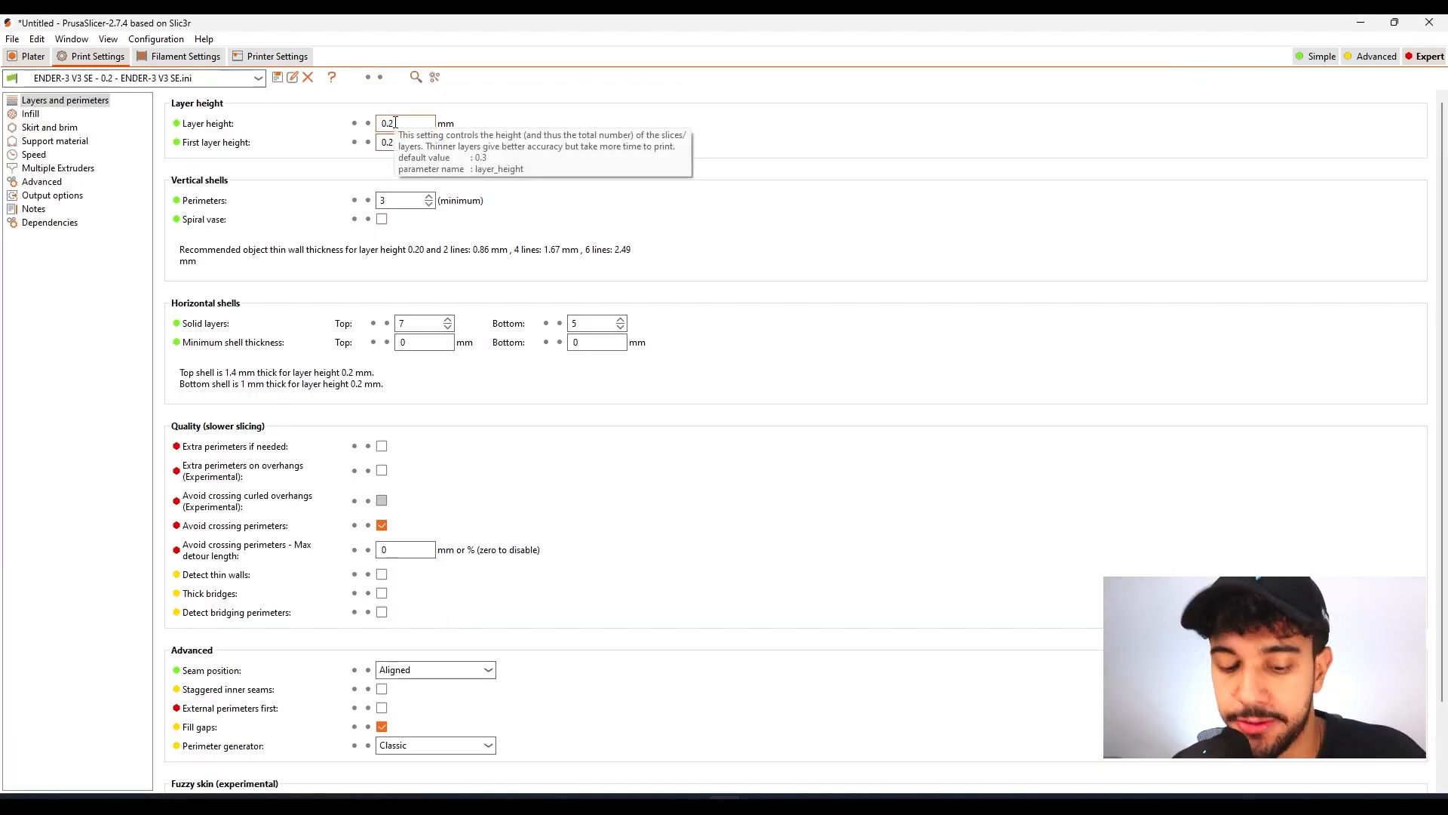
- Set both the layer height and the first layer height to 0.16 mm
key("BackSpace")
type("16")
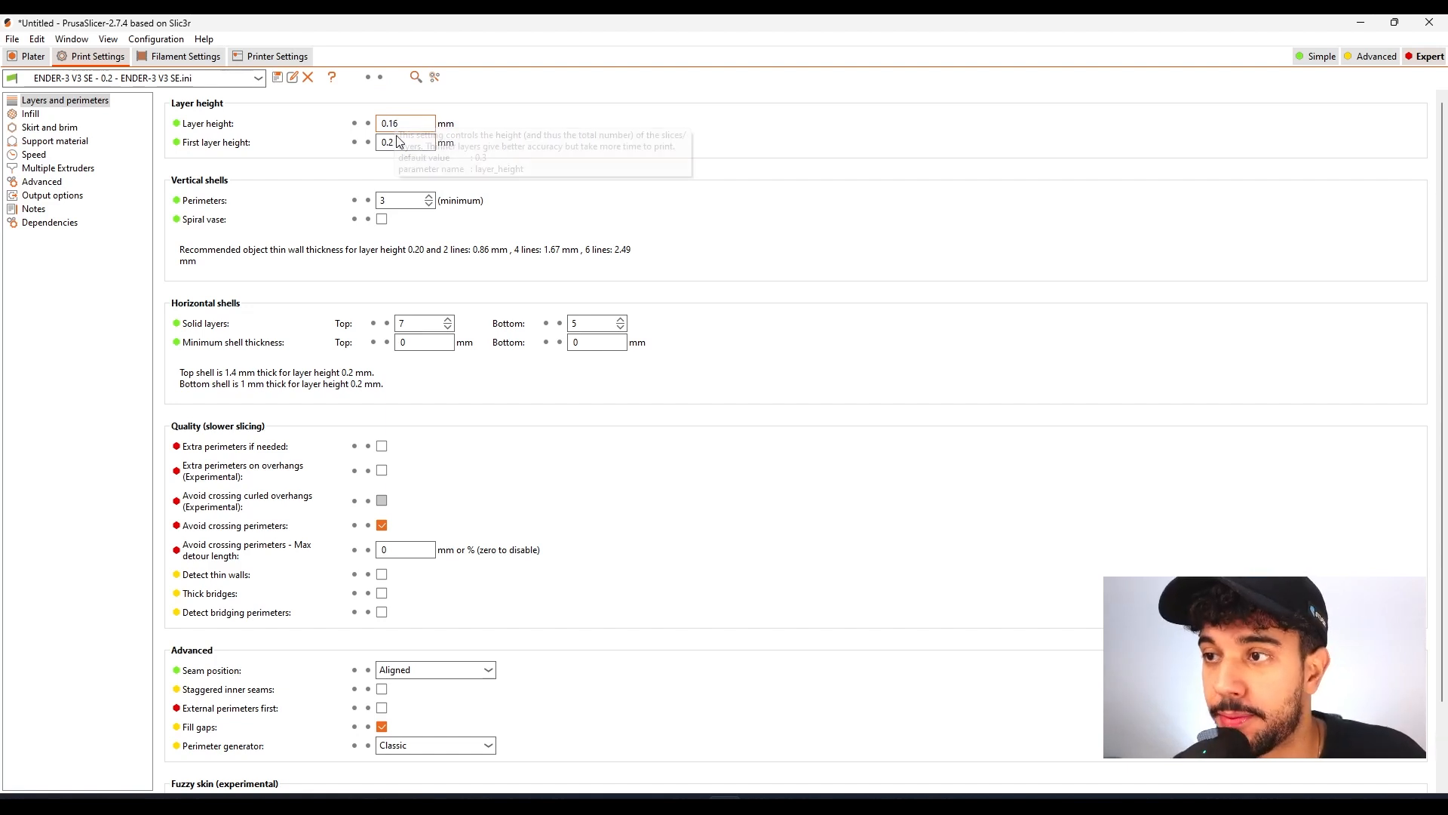
left_click(399, 143)
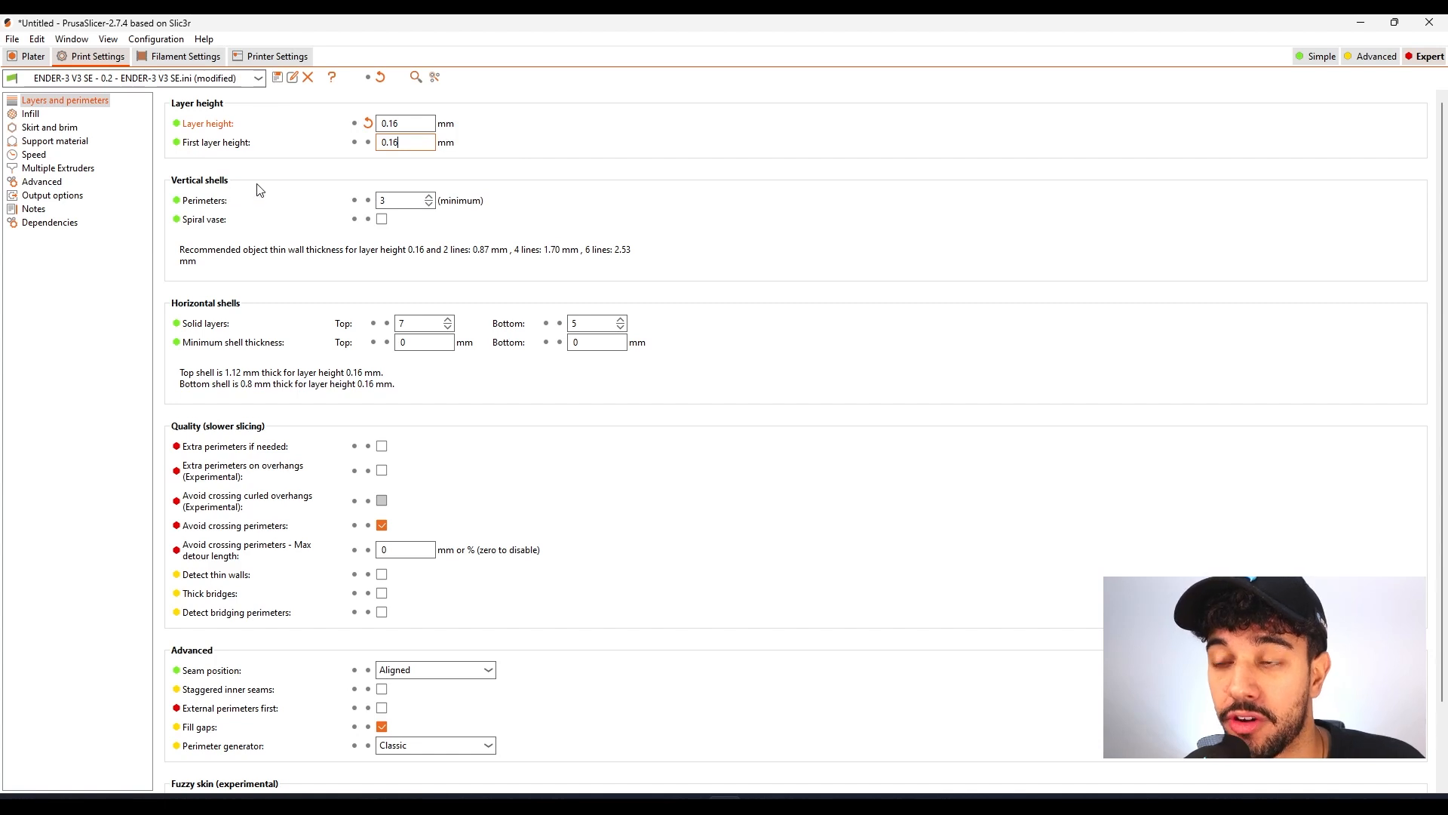
mouse_move(401, 205)
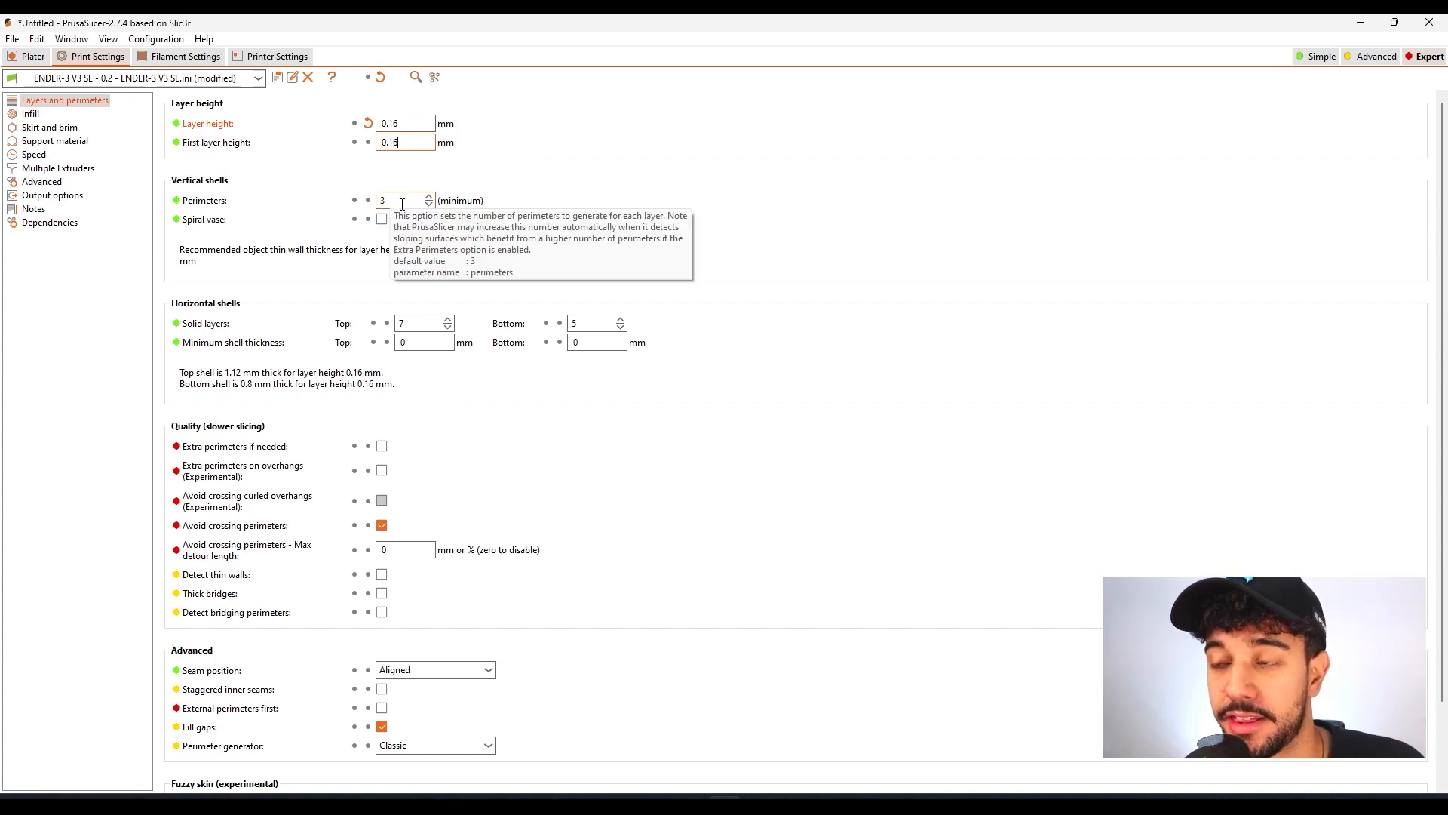
- Set the infill's fill density to 10%
left_click(31, 114)
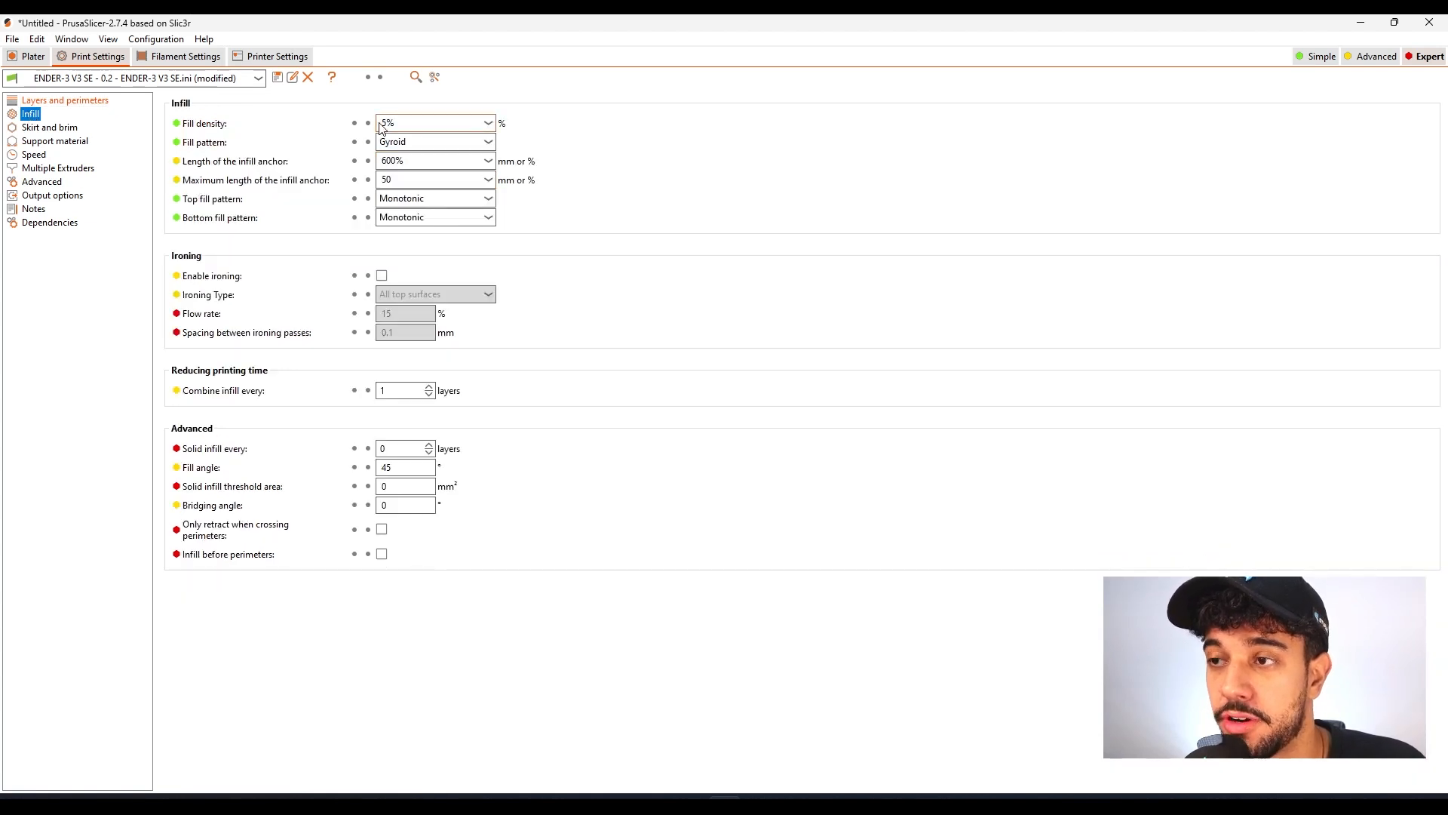
double_click(385, 123)
type("10")
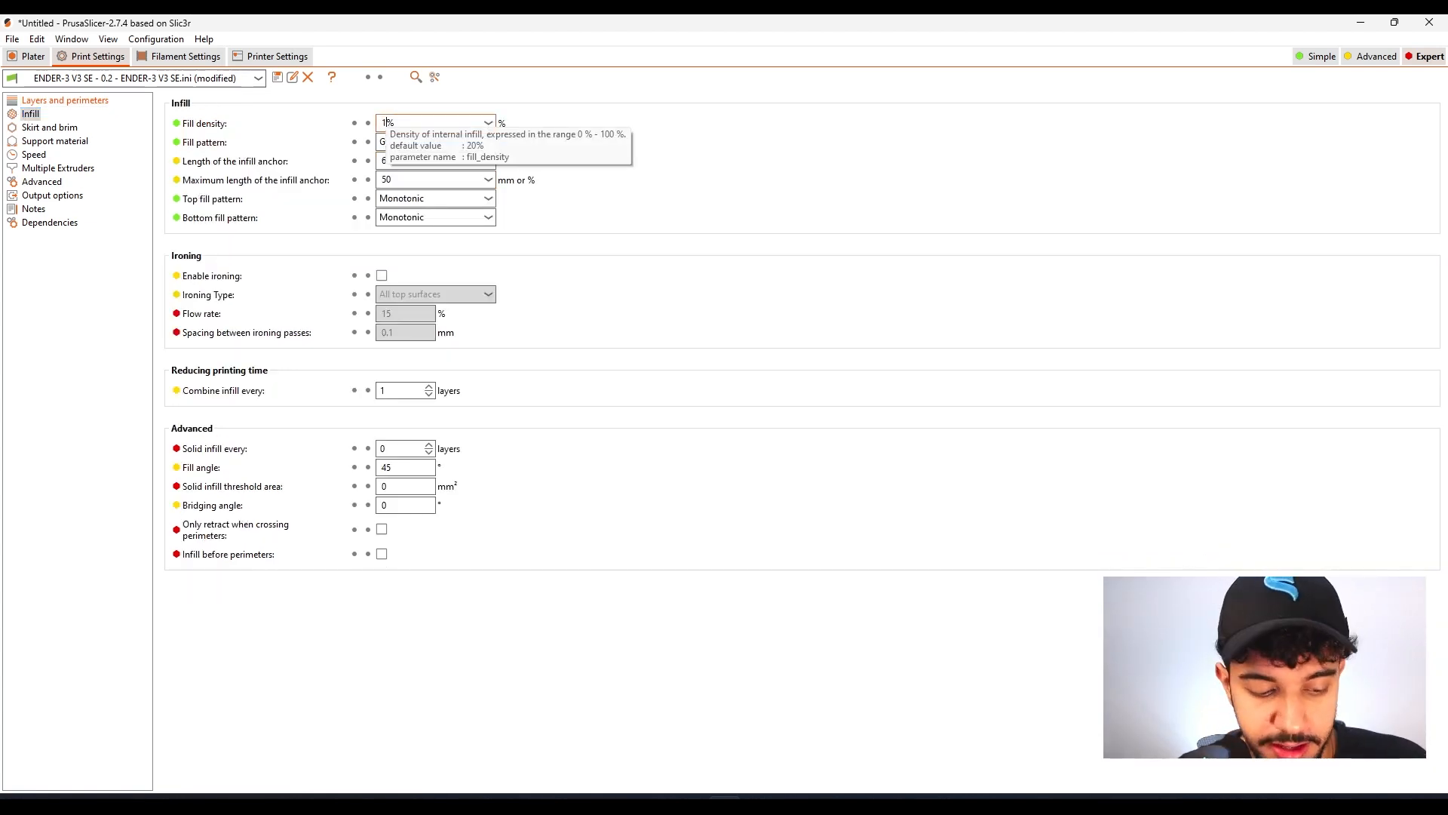
mouse_move(404, 148)
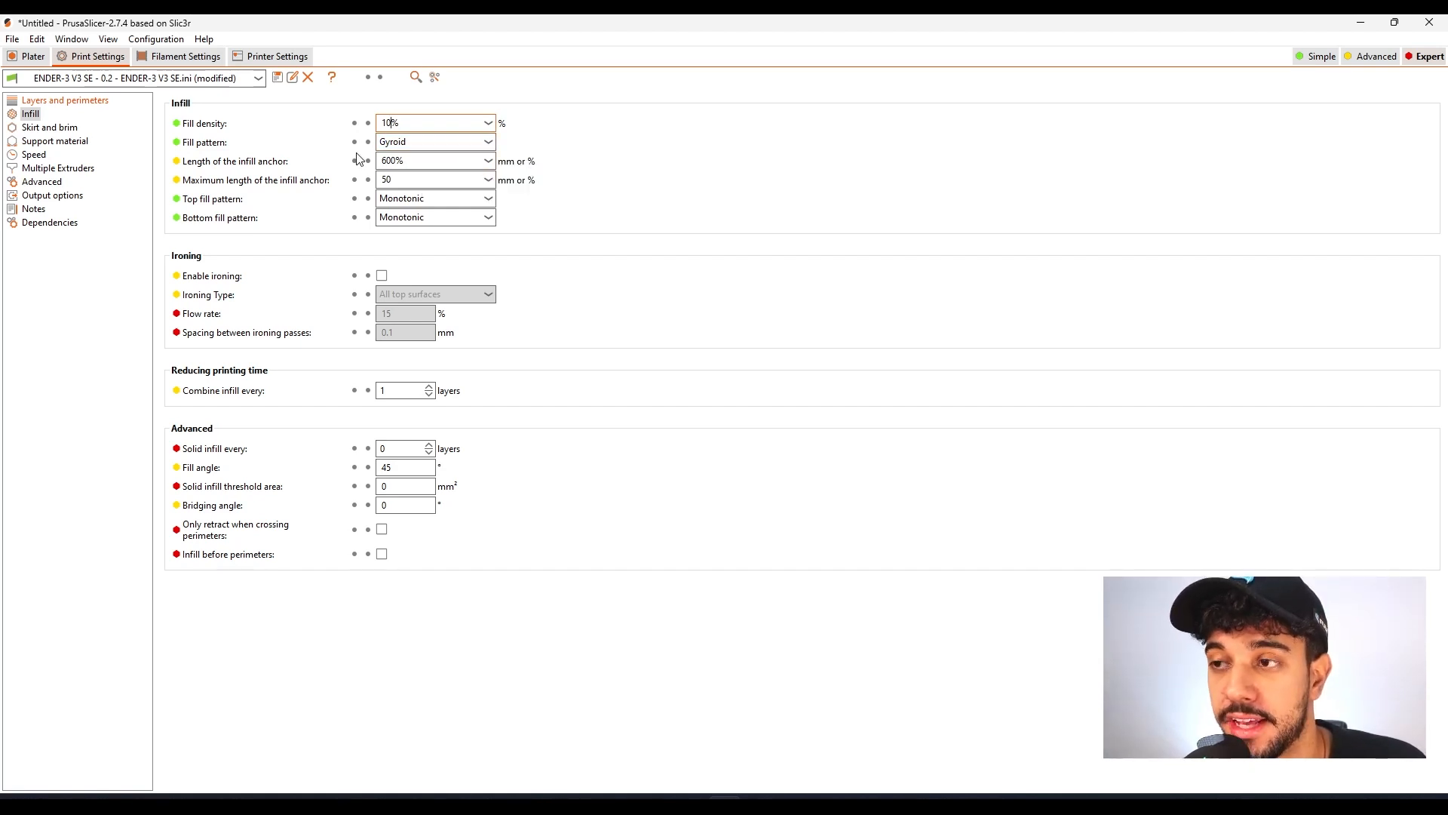
- Review the skirt and brim settings and examine the gingerbread model on the bed from below and above
left_click(40, 128)
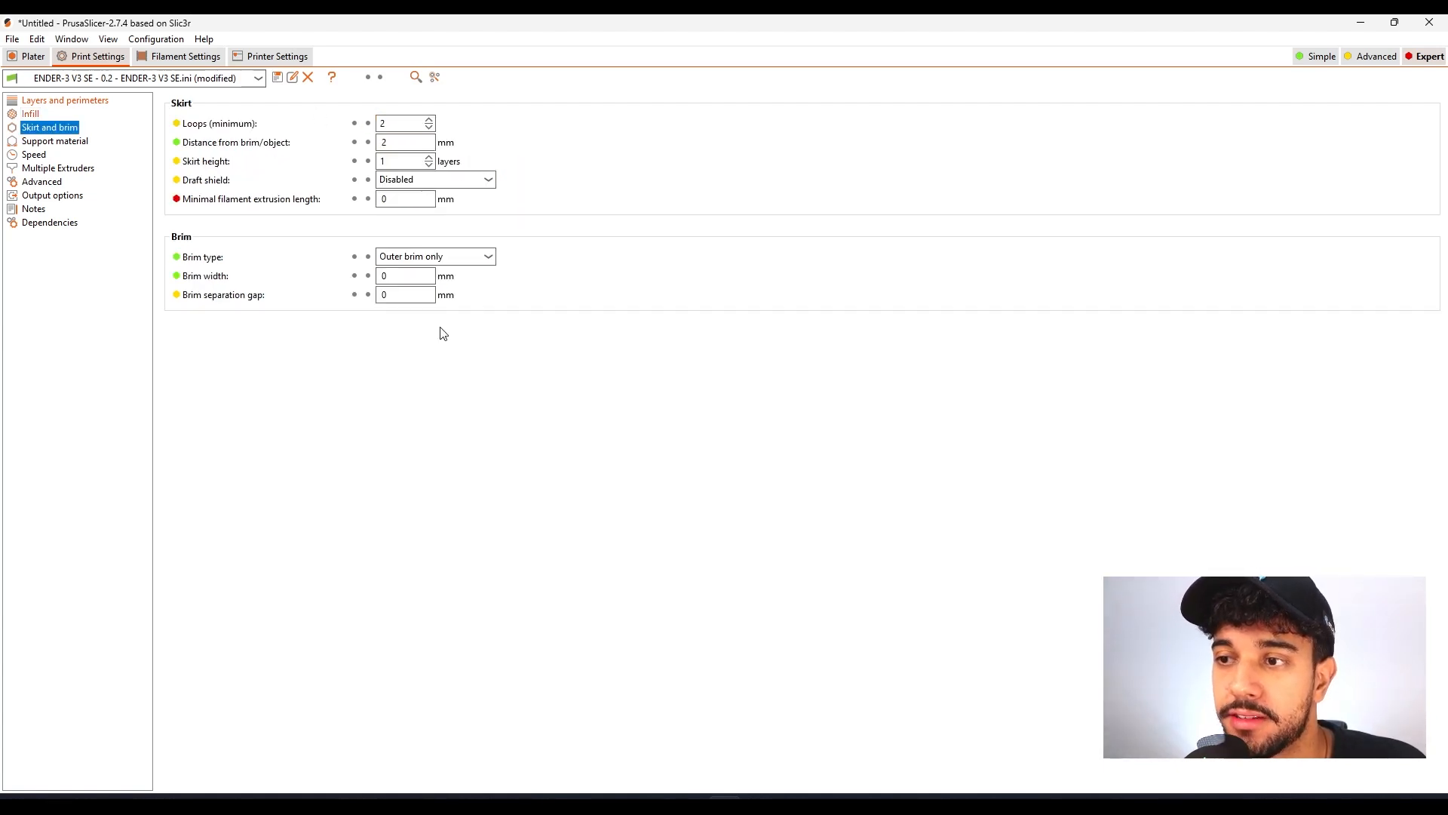
left_click(31, 56)
left_click_drag(586, 395, 554, 348)
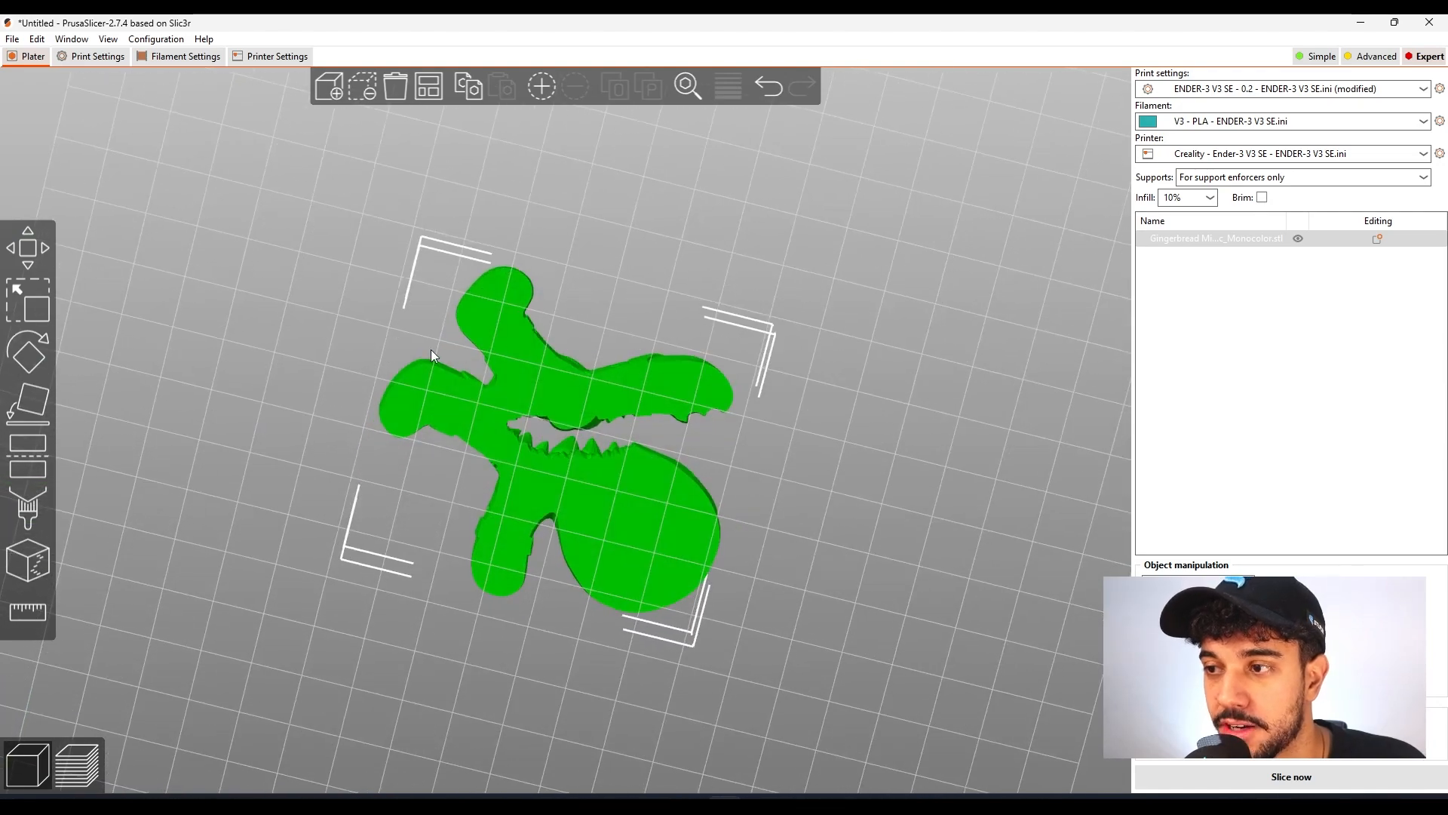
left_click_drag(935, 404, 906, 497)
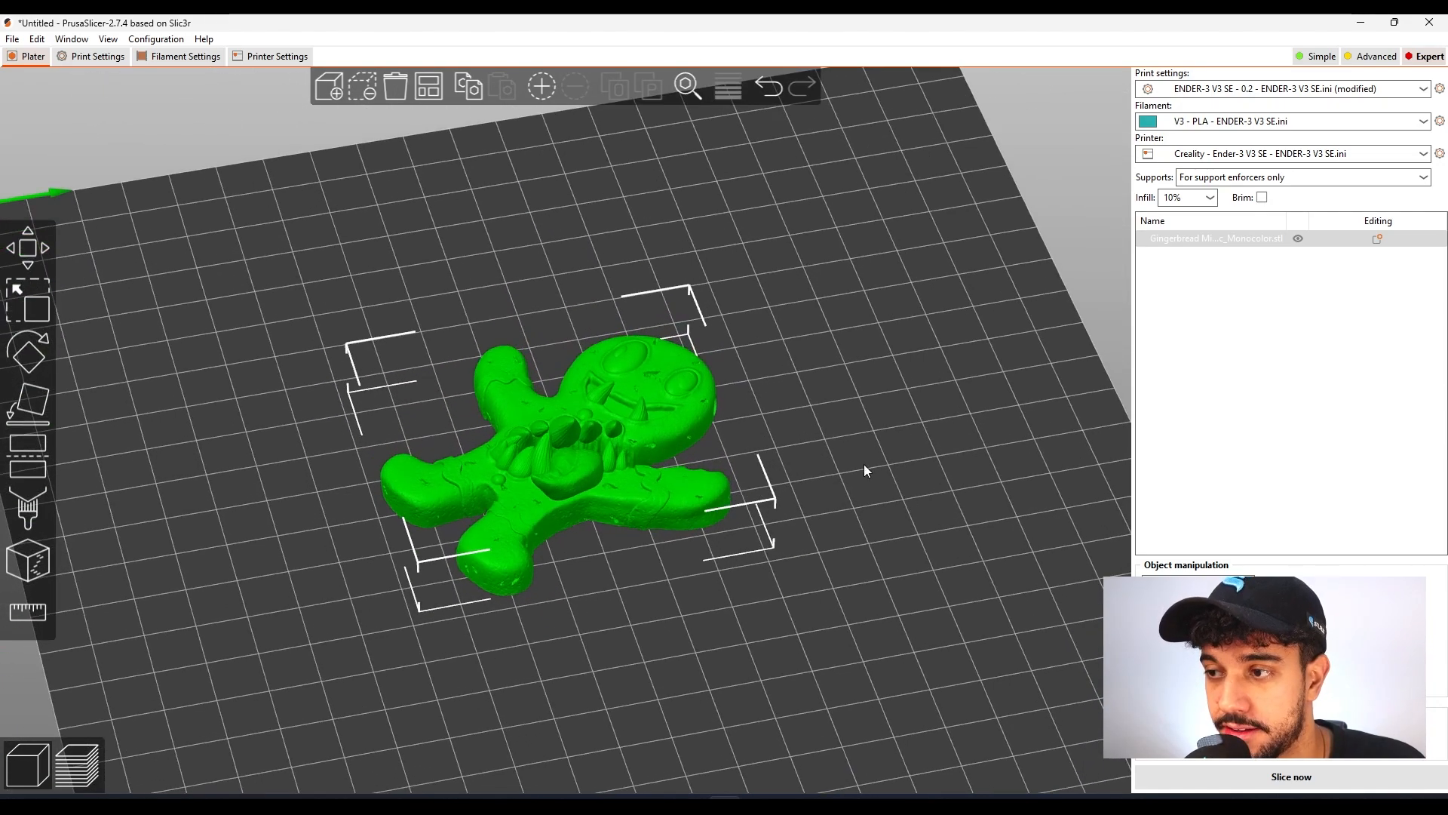
left_click(121, 58)
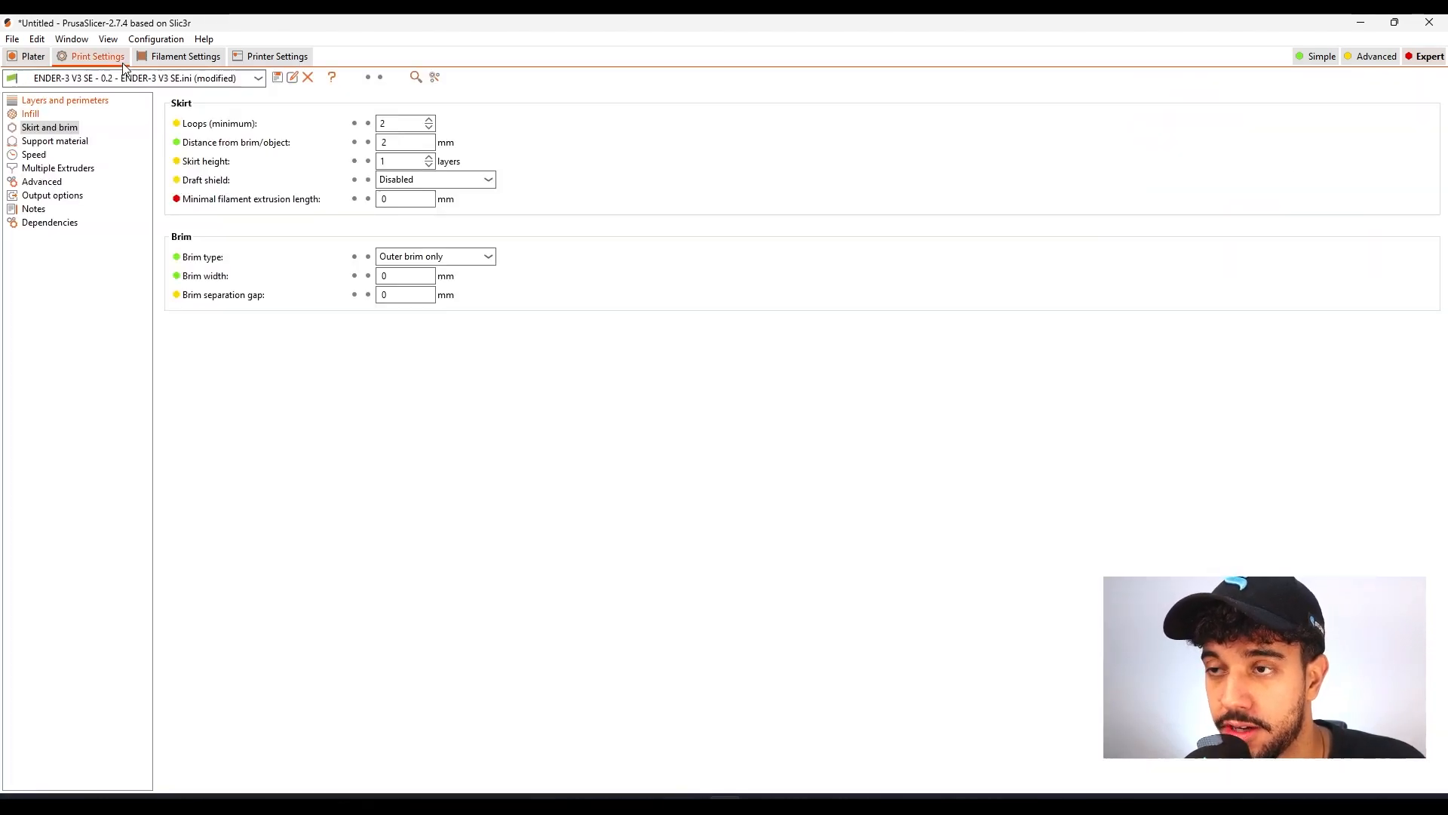
left_click(33, 58)
left_click_drag(780, 492, 856, 514)
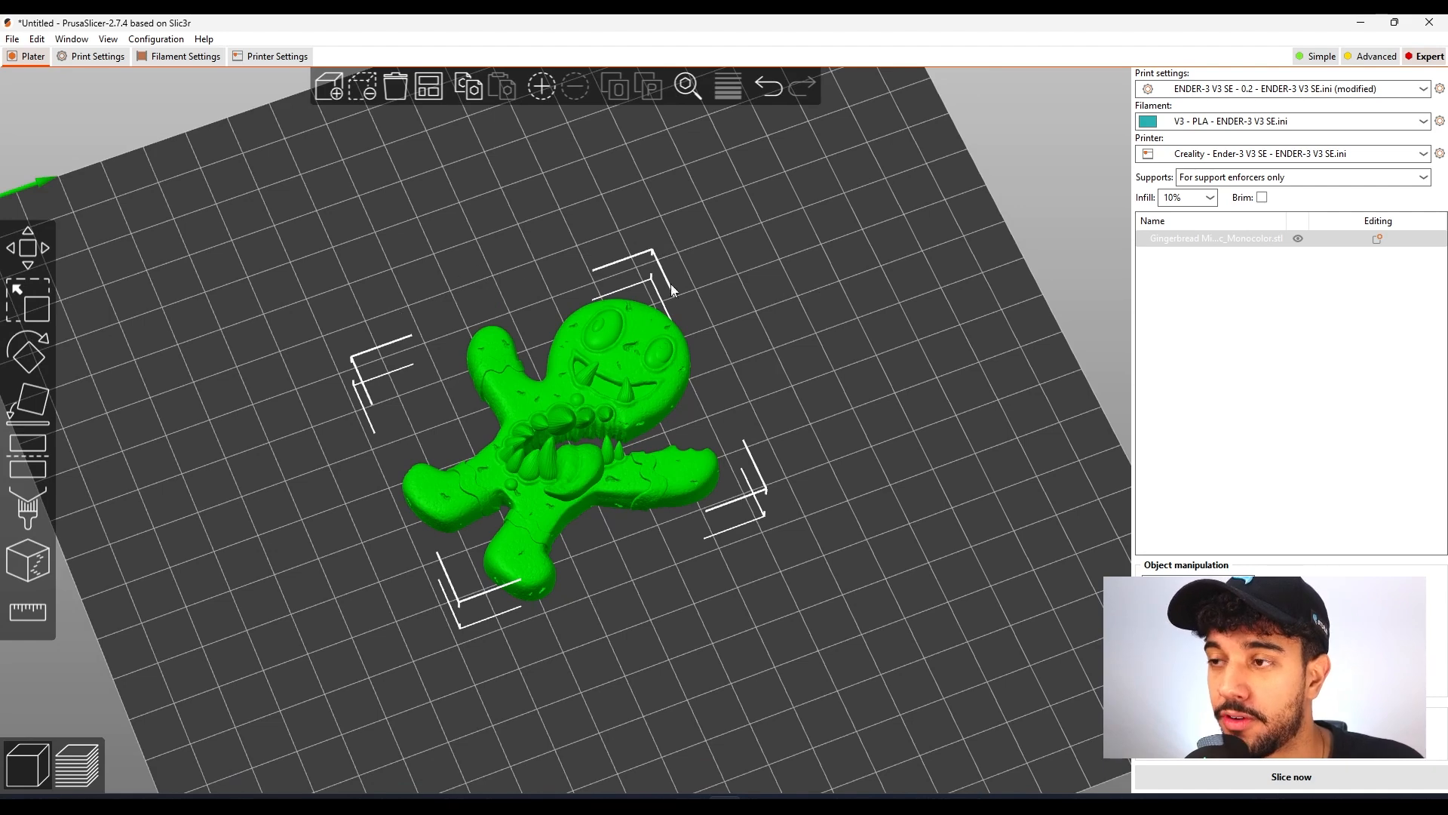
left_click_drag(843, 446, 838, 440)
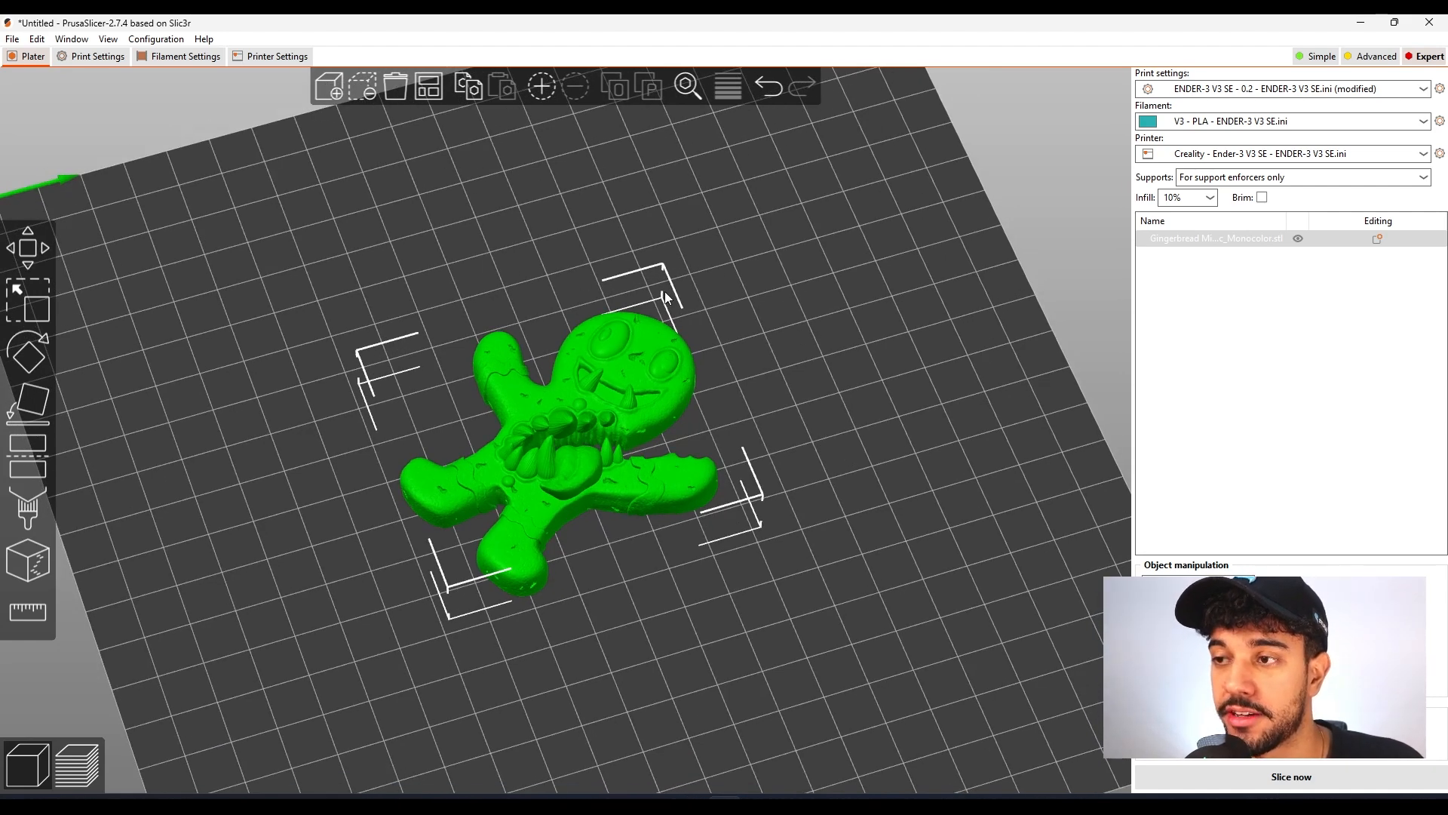
left_click_drag(806, 324, 851, 399)
- Turn off support material generation and review the print speed settings
left_click(101, 57)
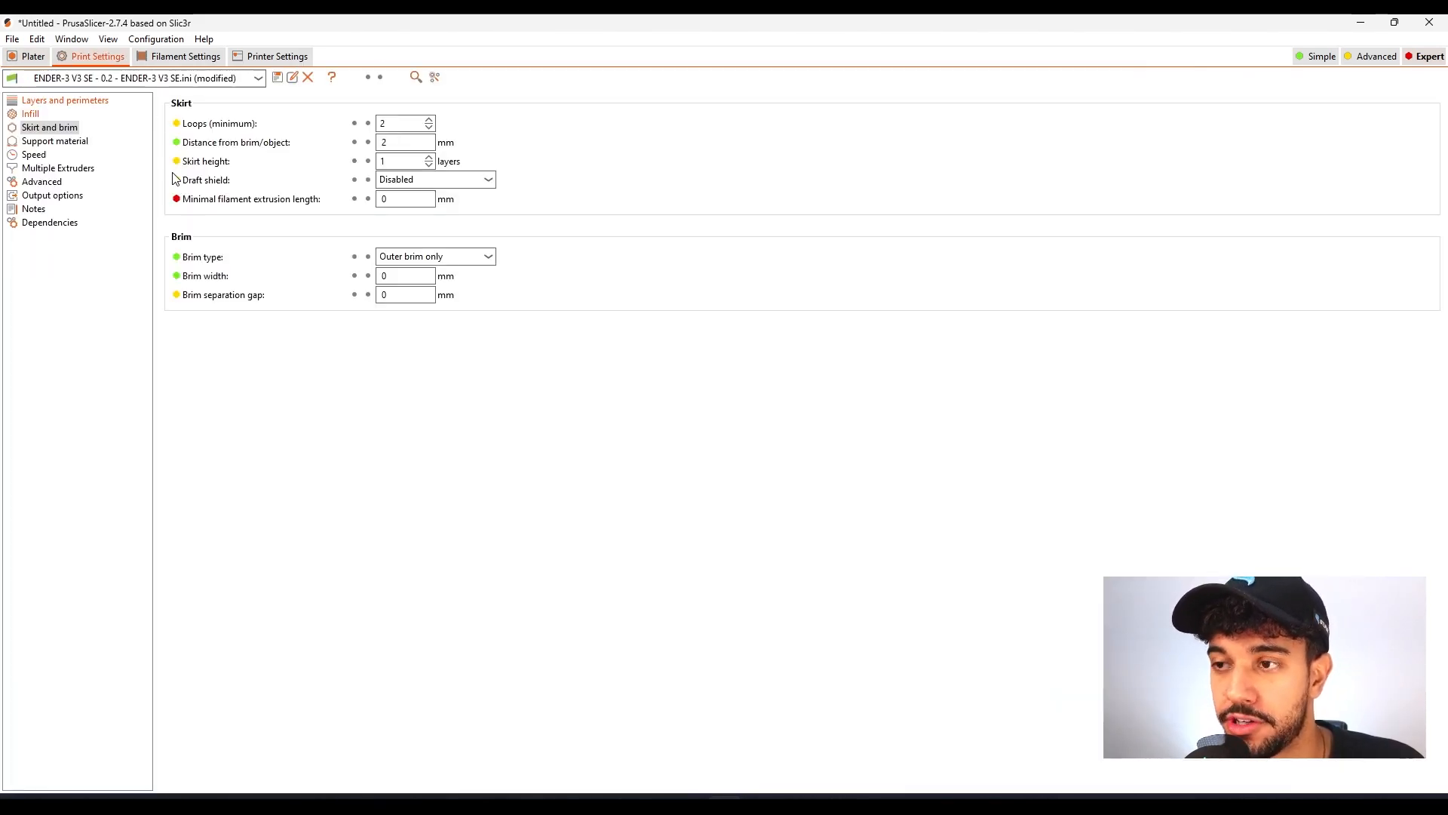
left_click(57, 144)
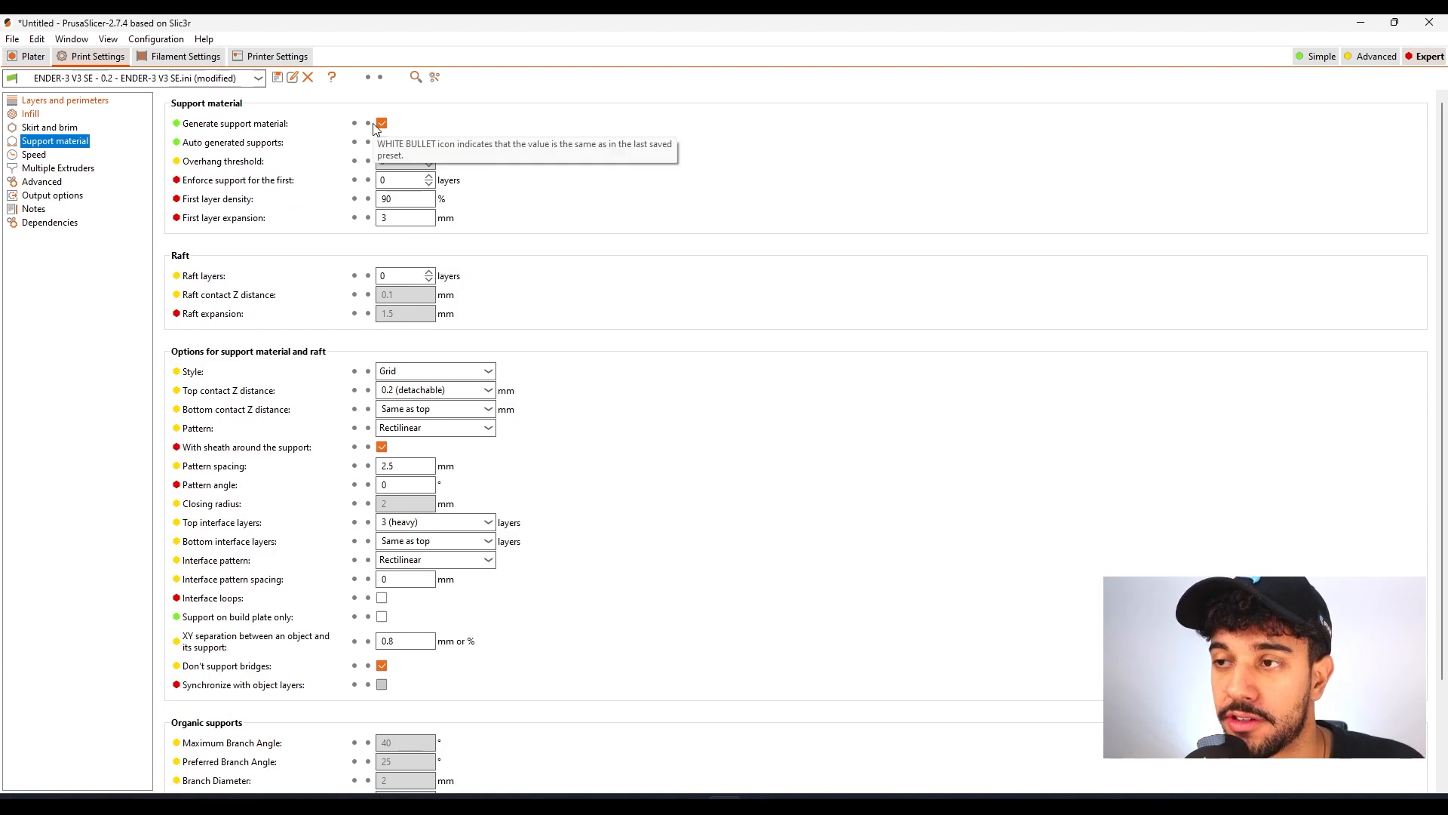
left_click(382, 124)
left_click(34, 156)
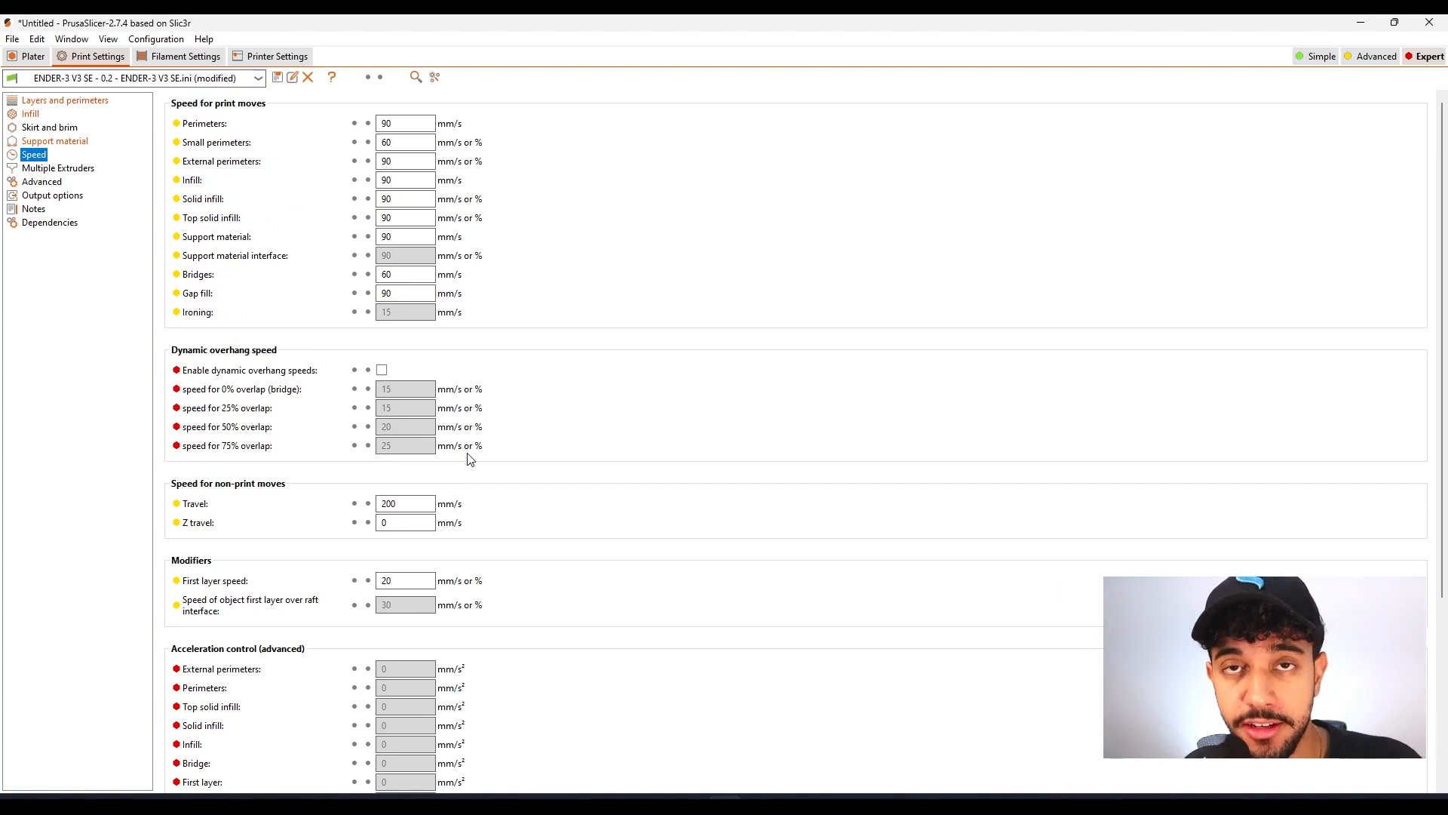
mouse_move(241, 585)
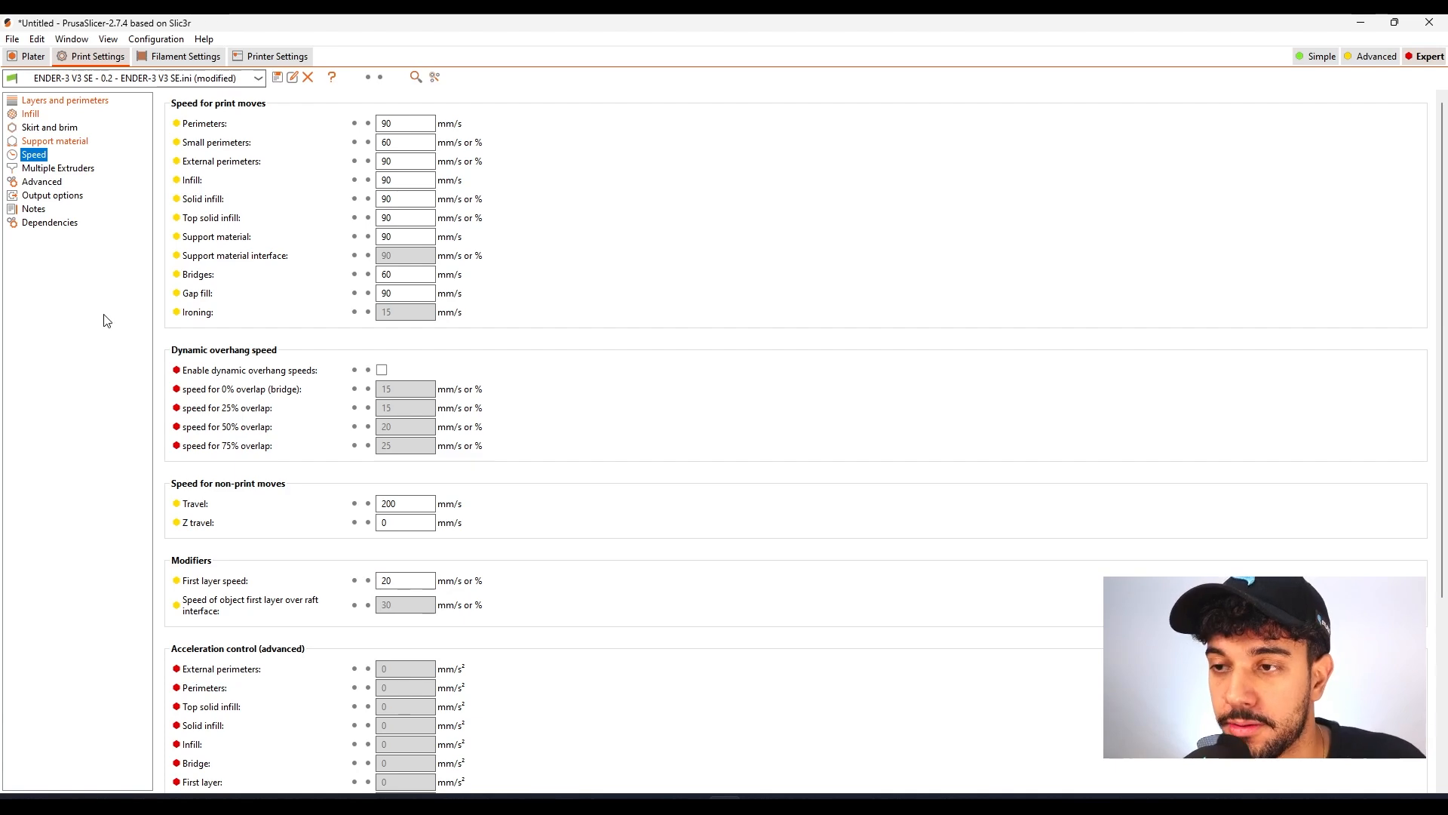
- Check the gingerbread model on the bed from several angles and slice it
left_click(28, 59)
scroll(682, 565, "down", 3)
left_click_drag(727, 614, 721, 609)
scroll(721, 608, "up", 5)
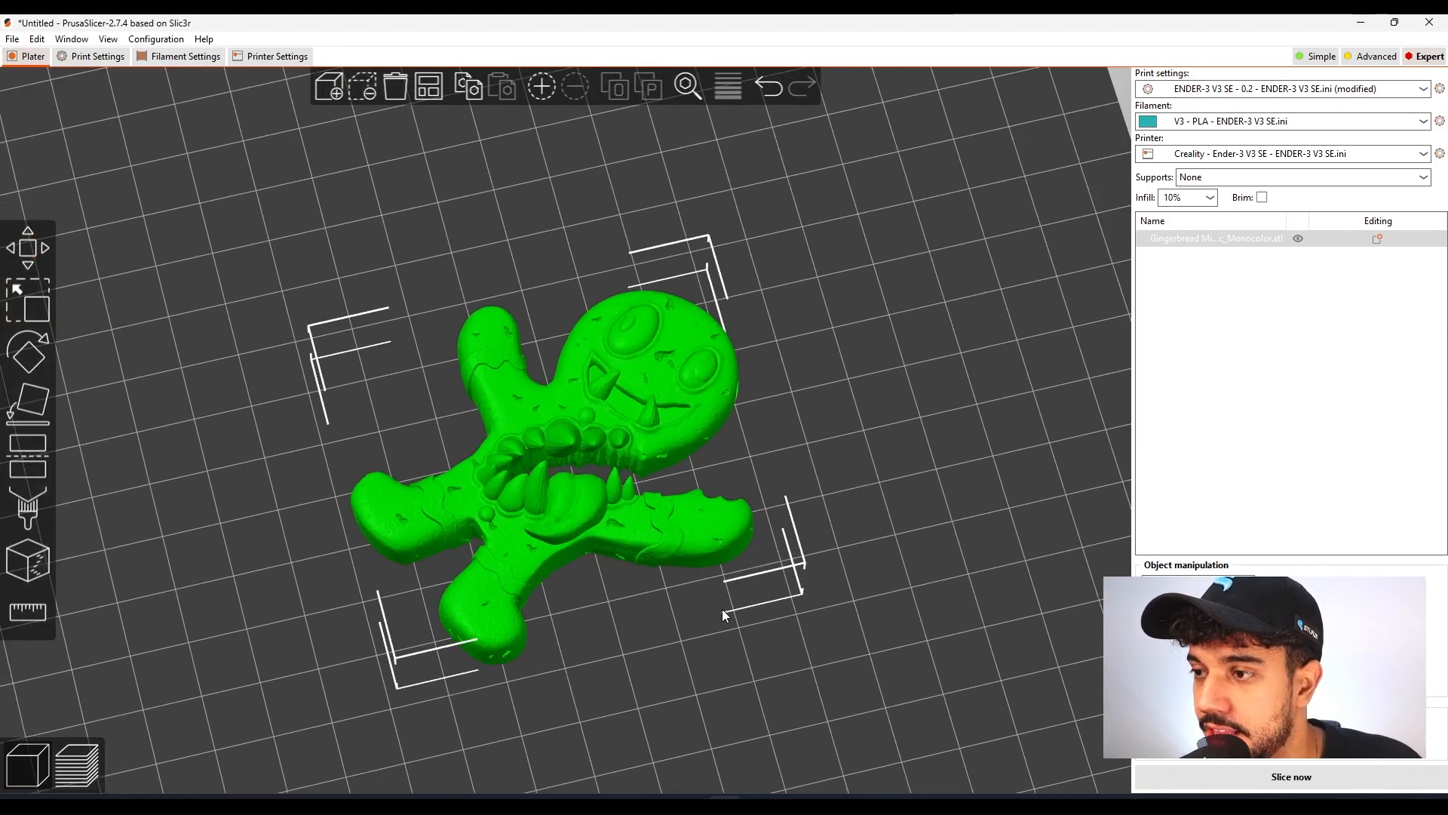
scroll(893, 564, "down", 5)
left_click_drag(896, 553, 742, 596)
left_click_drag(849, 617, 898, 514)
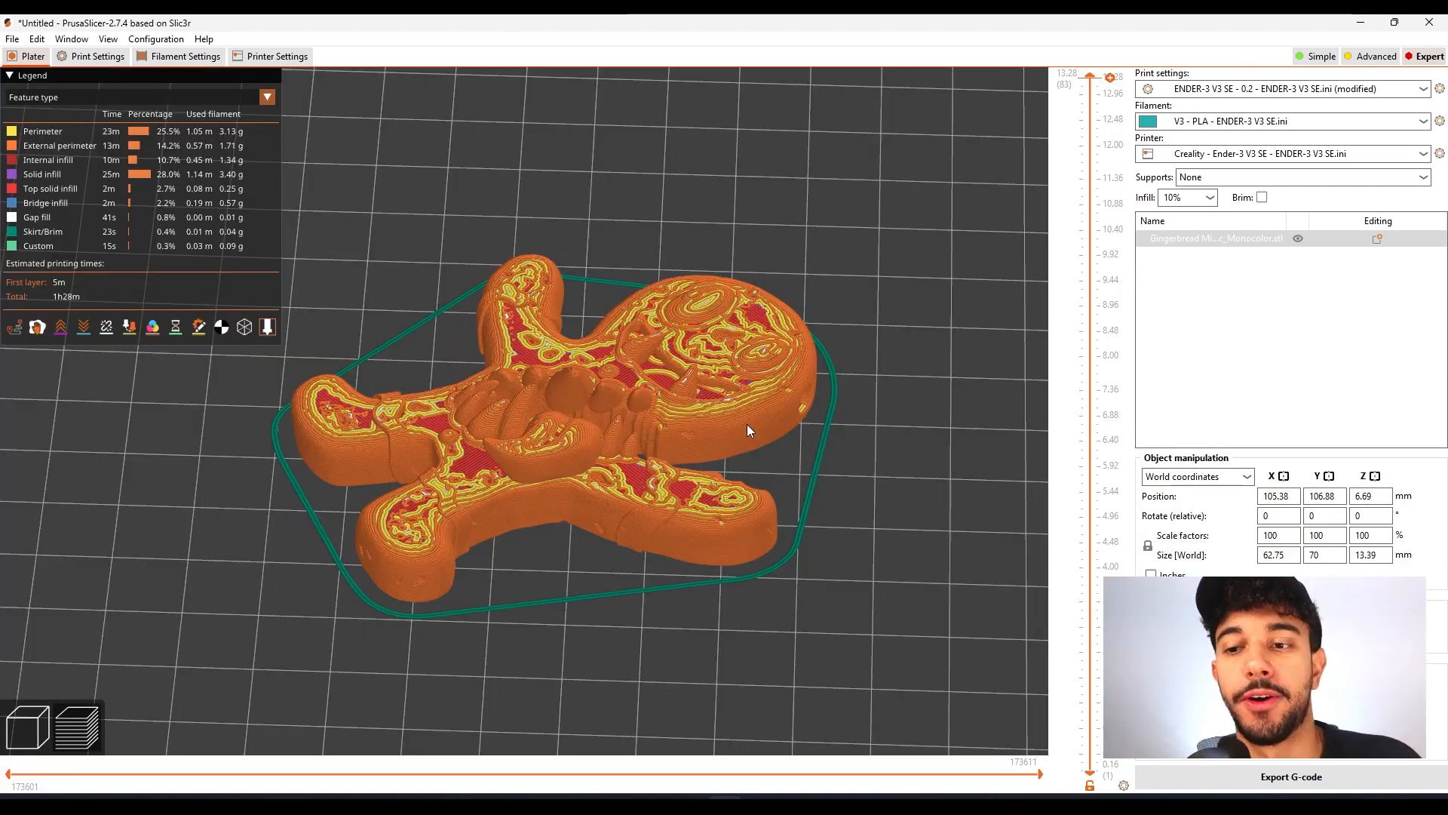
- Examine the sliced model's feature types along with its print time and filament usage breakdown
scroll(570, 357, "down", 2)
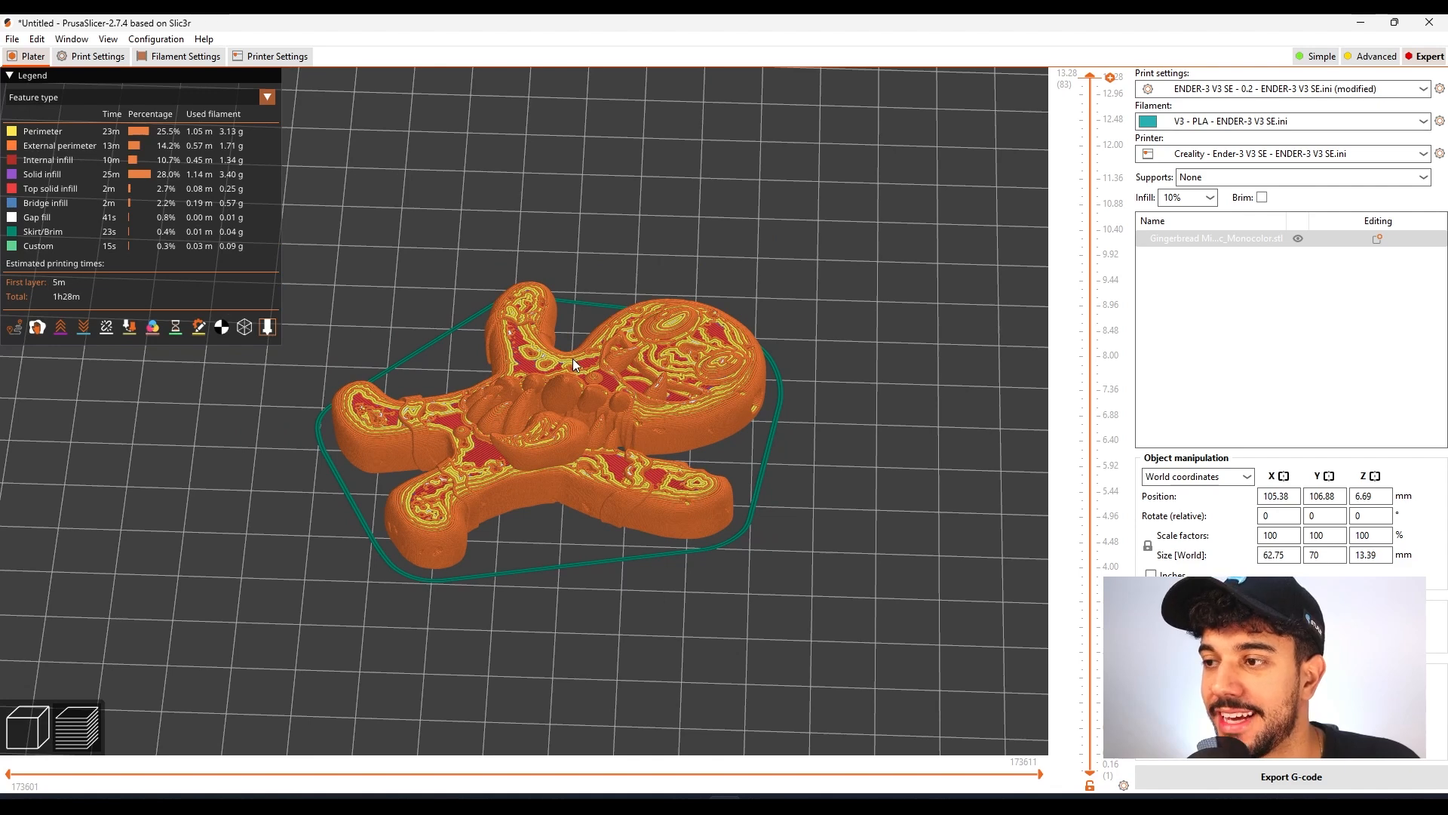
scroll(573, 359, "up", 1)
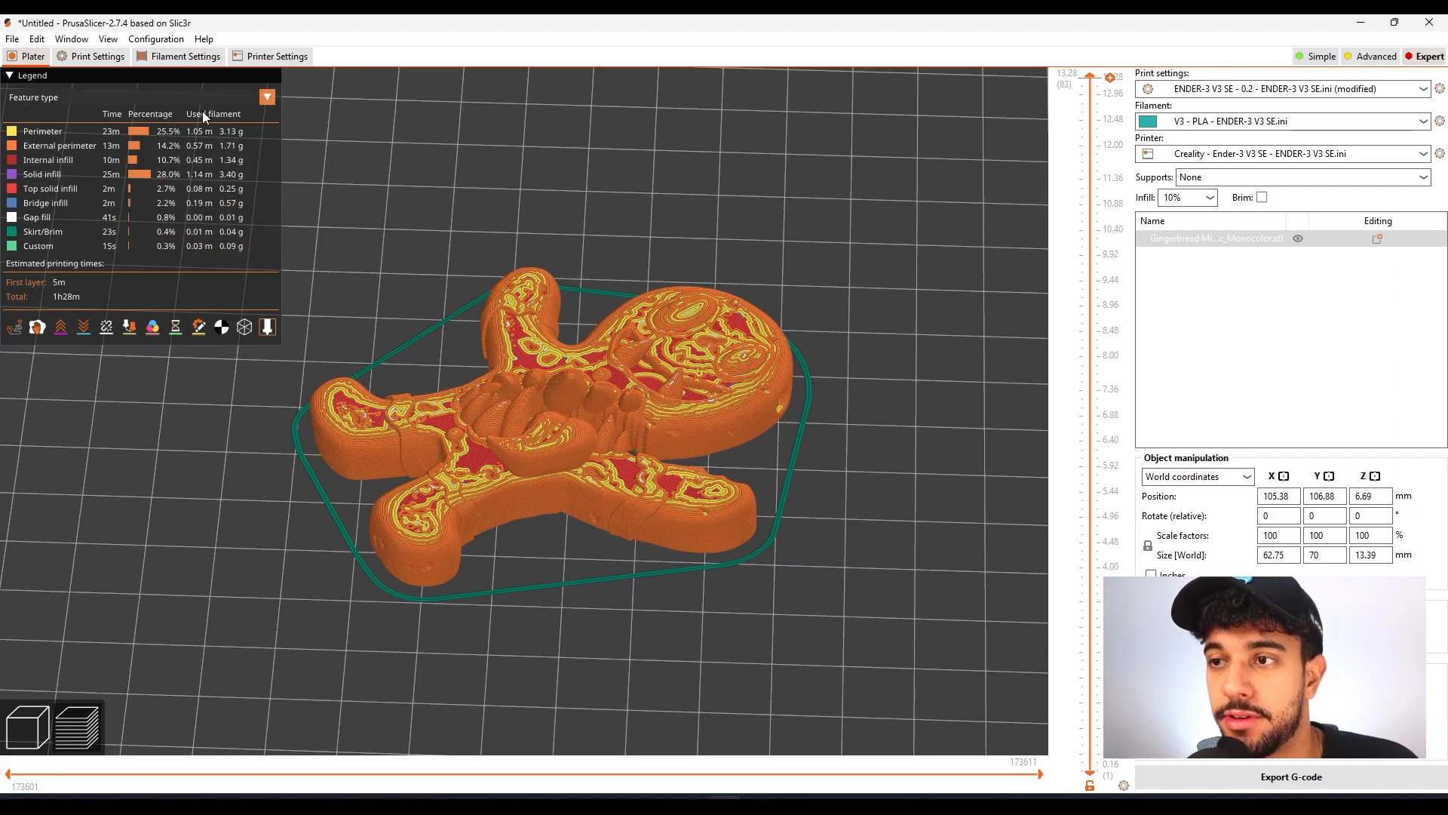
left_click_drag(906, 521, 818, 399)
left_click_drag(620, 373, 859, 452)
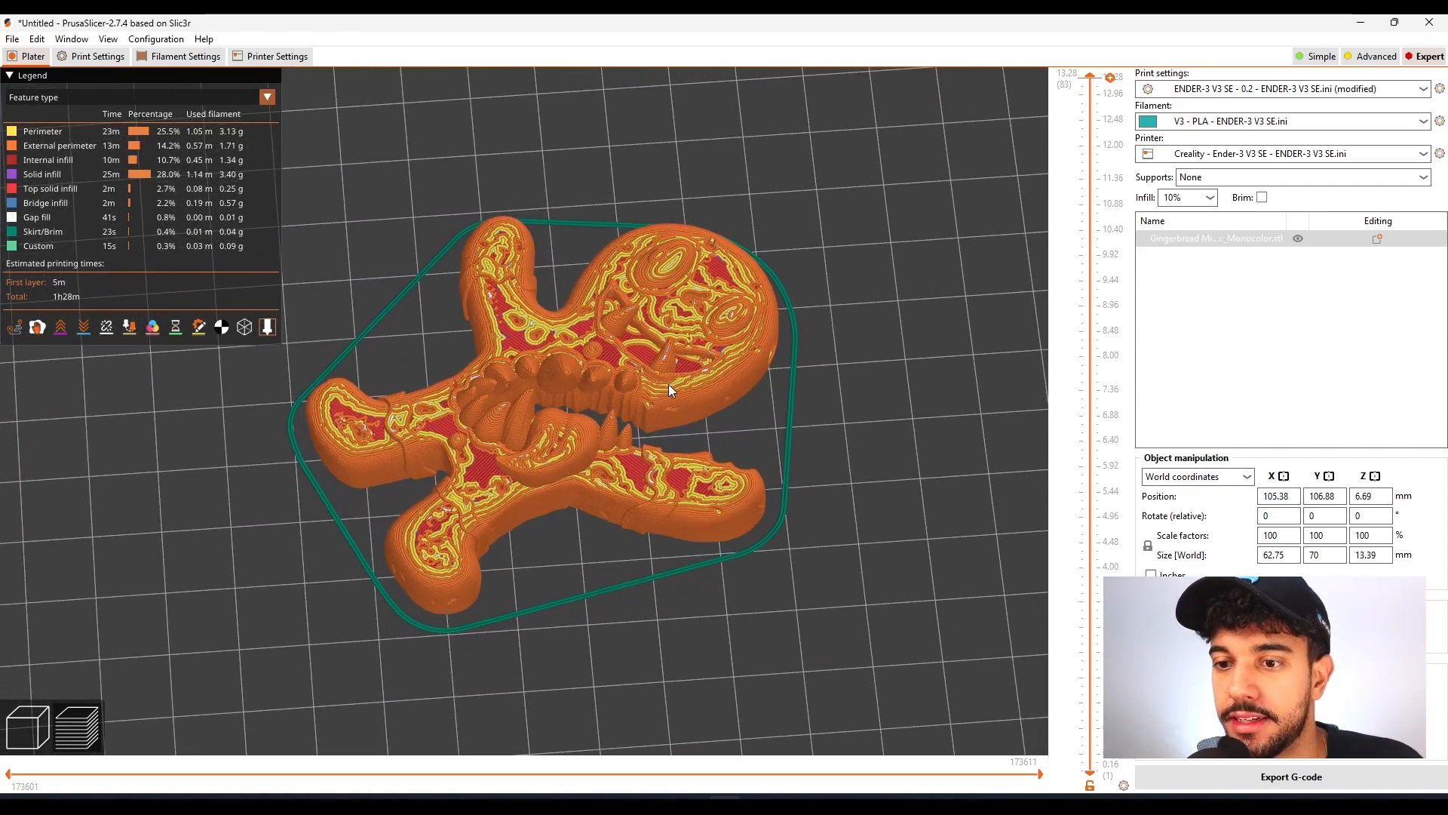
left_click_drag(829, 383, 710, 345)
- Color the sliced preview by Speed (mm/s) and examine the print speeds across the model
left_click(149, 99)
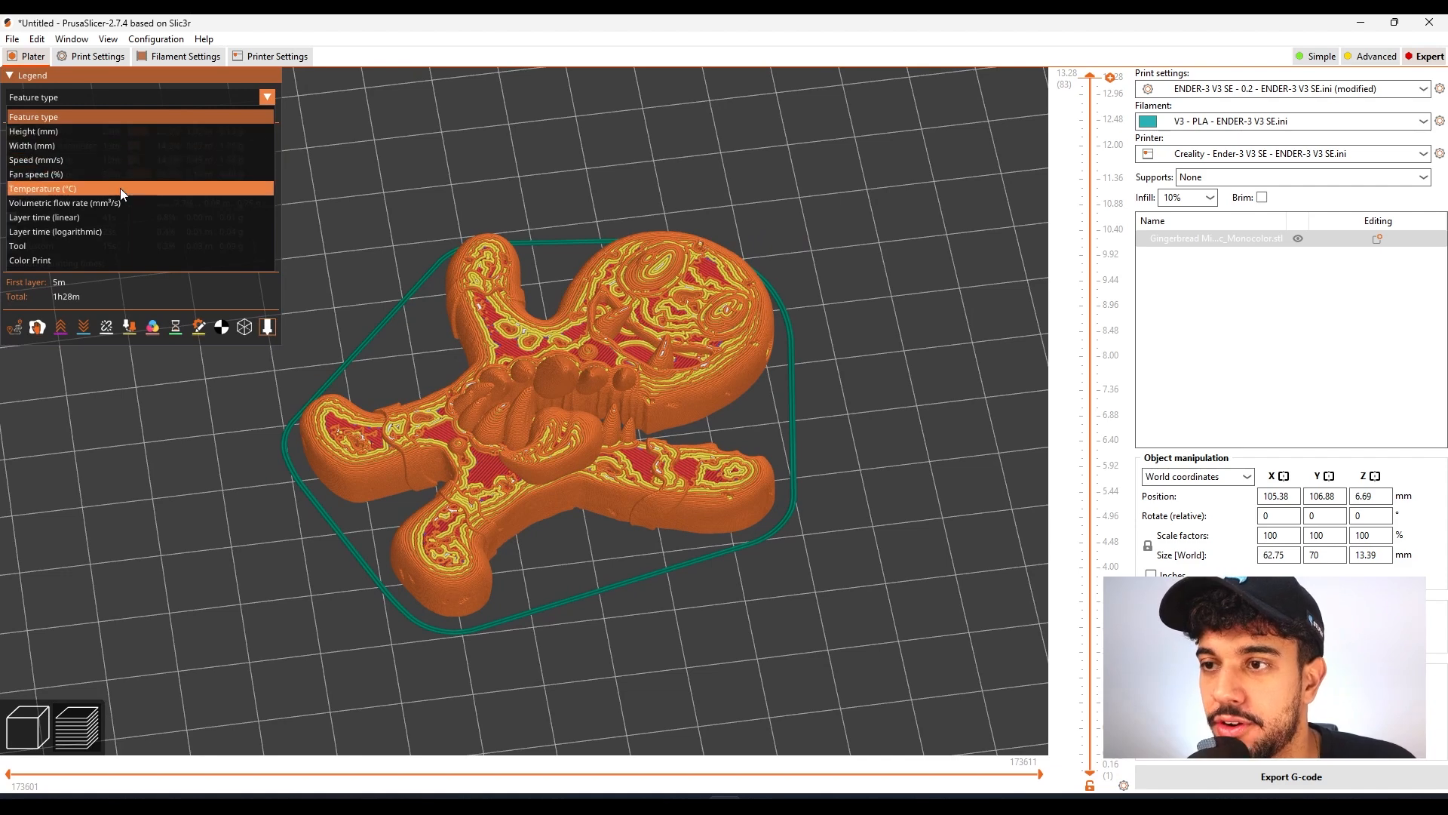
left_click(113, 160)
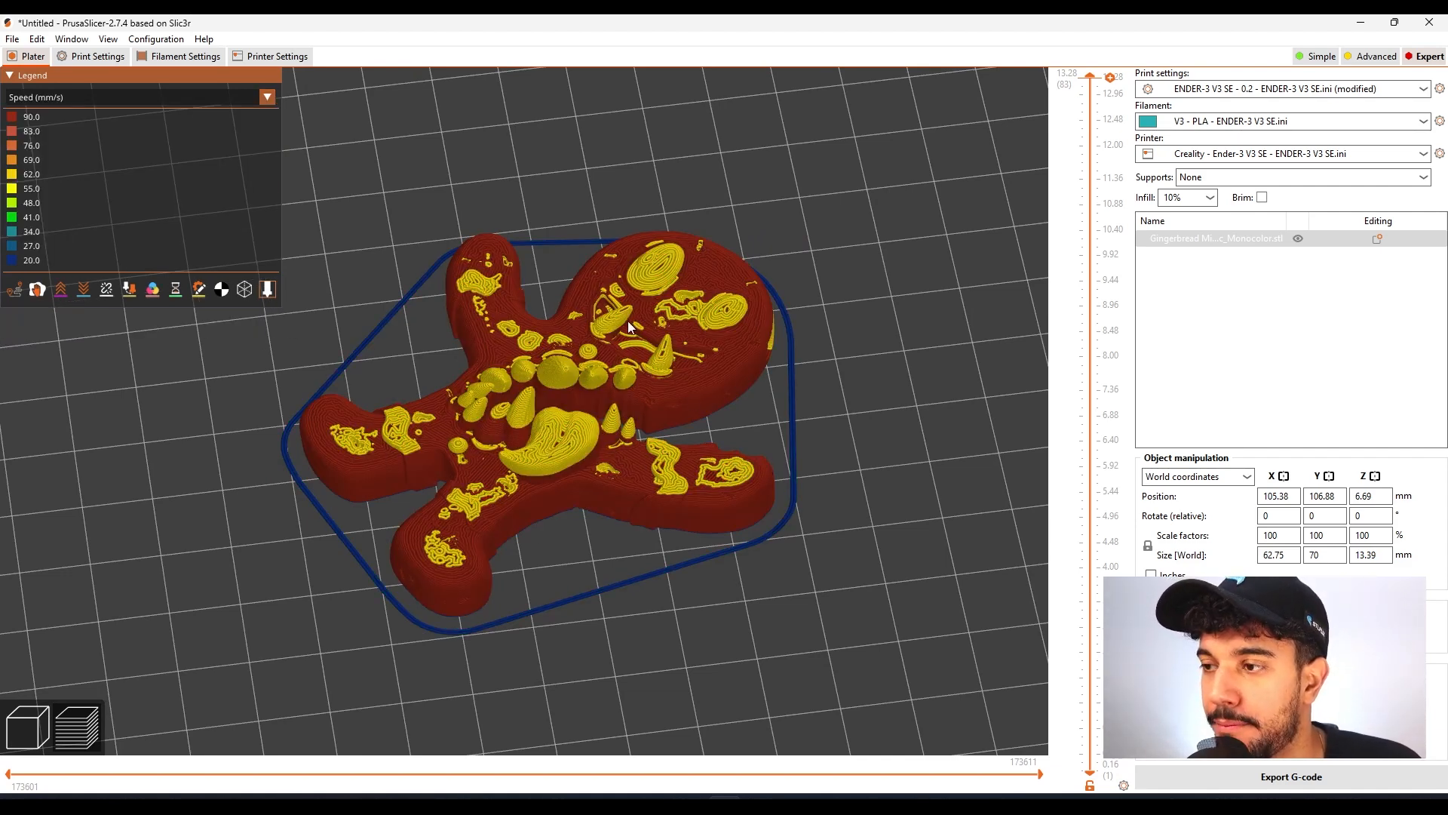
scroll(645, 316, "up", 5)
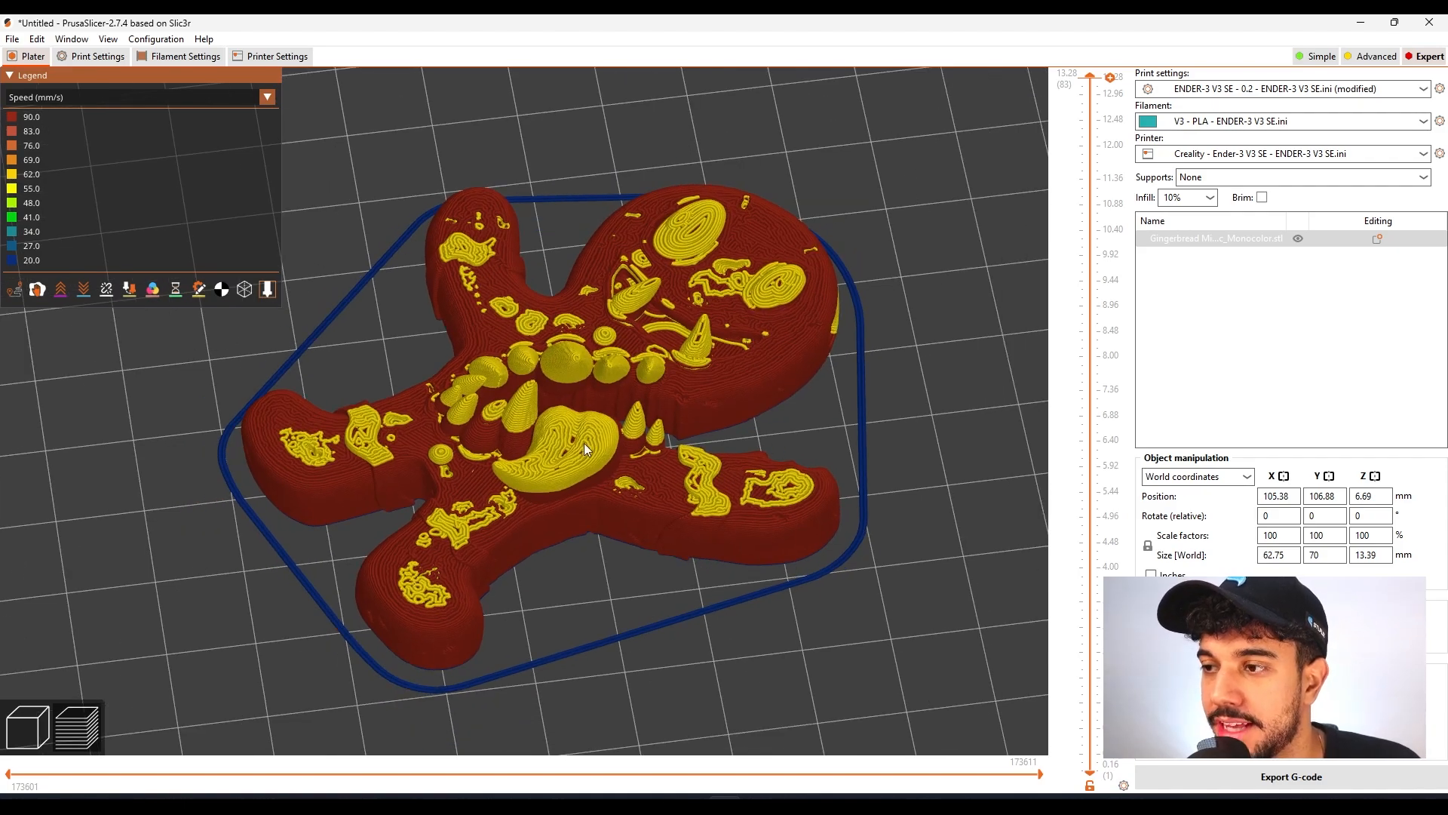
scroll(479, 341, "down", 3)
mouse_move(597, 399)
left_mouse_down()
mouse_move(553, 350)
mouse_move(580, 384)
left_mouse_up()
scroll(581, 384, "up", 3)
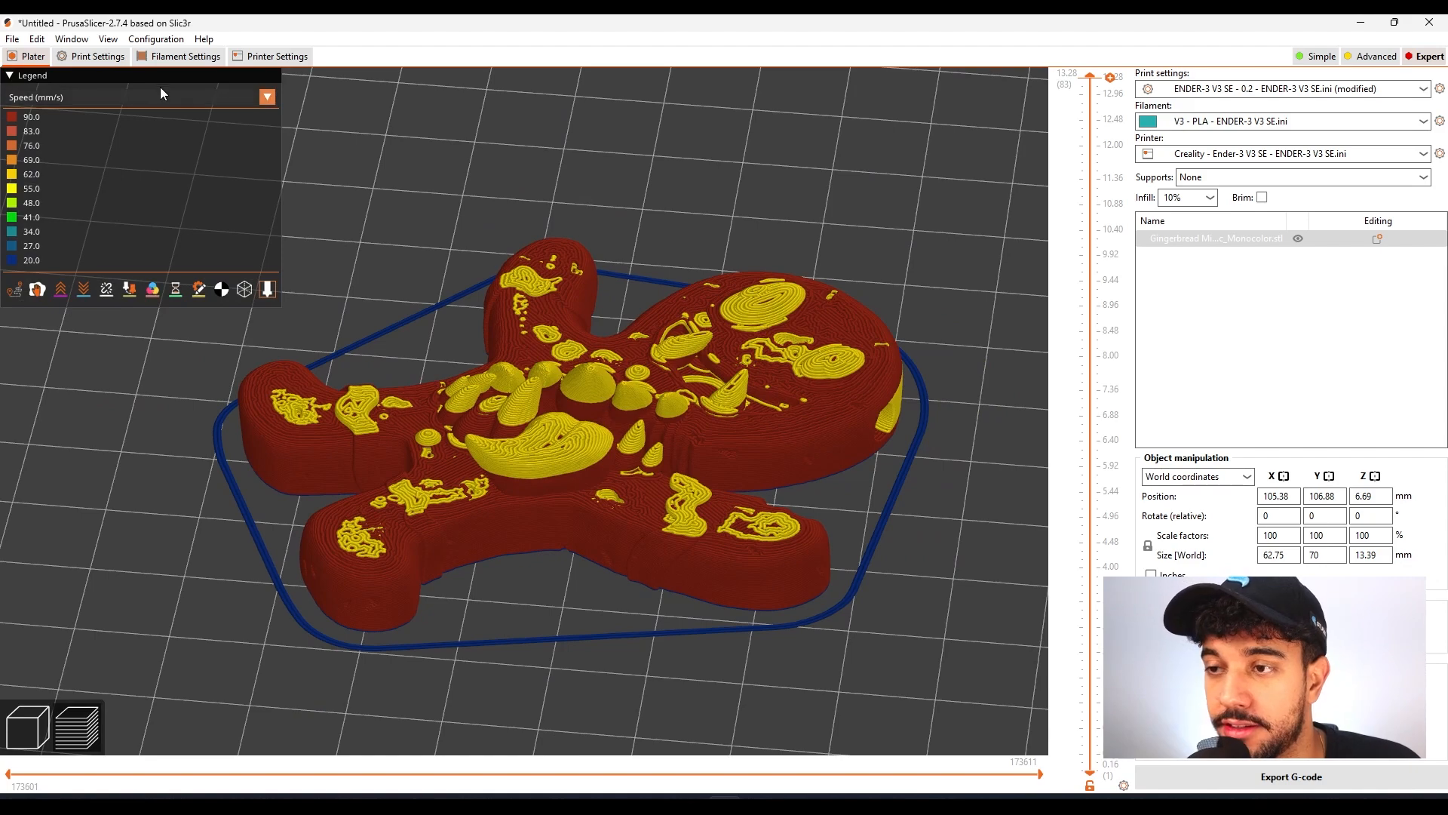
- Color the sliced preview by Feature type again and view the whole model on the bed
left_click(159, 97)
left_click(147, 113)
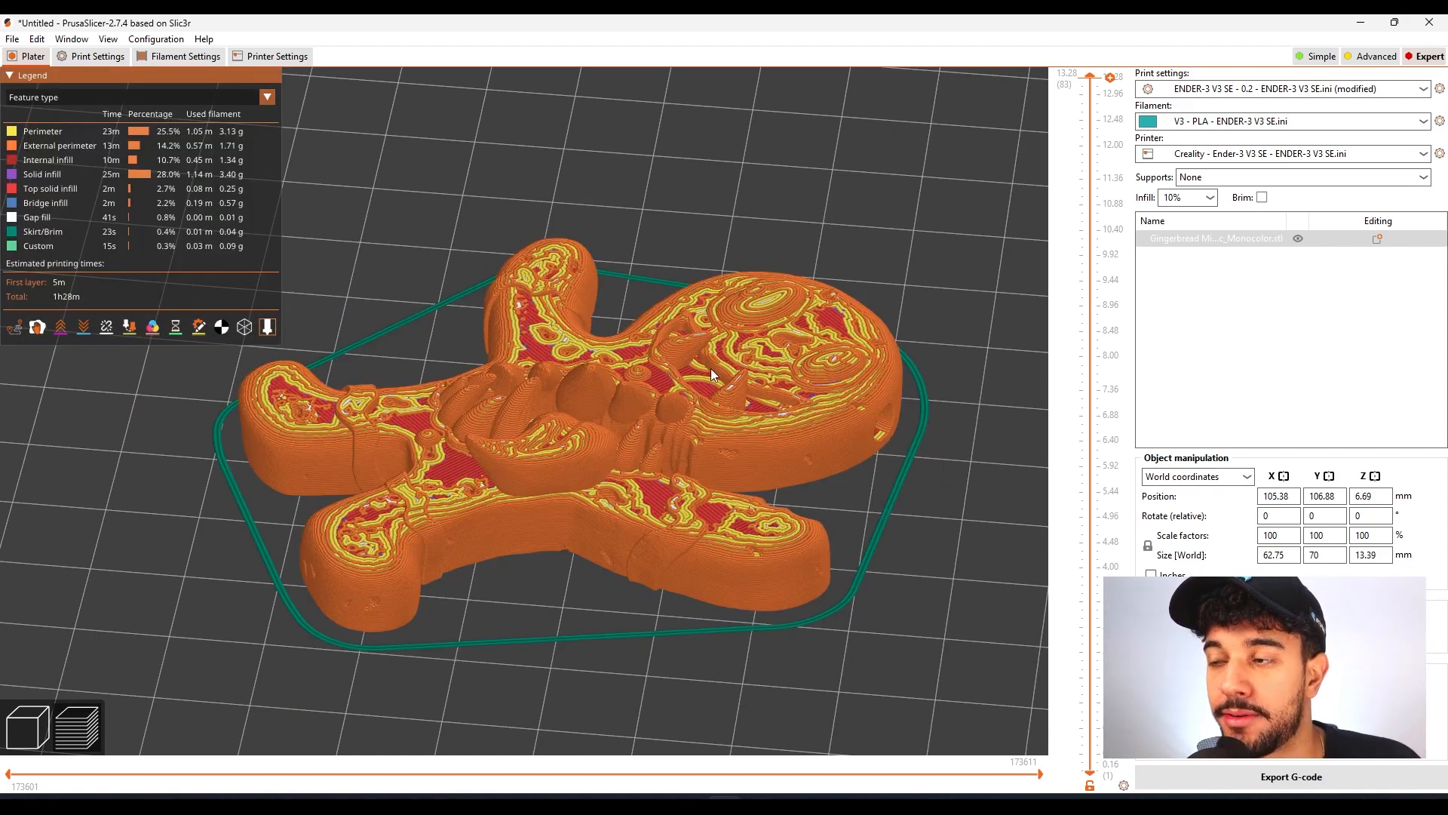
scroll(827, 457, "down", 3)
left_click_drag(827, 454, 847, 515)
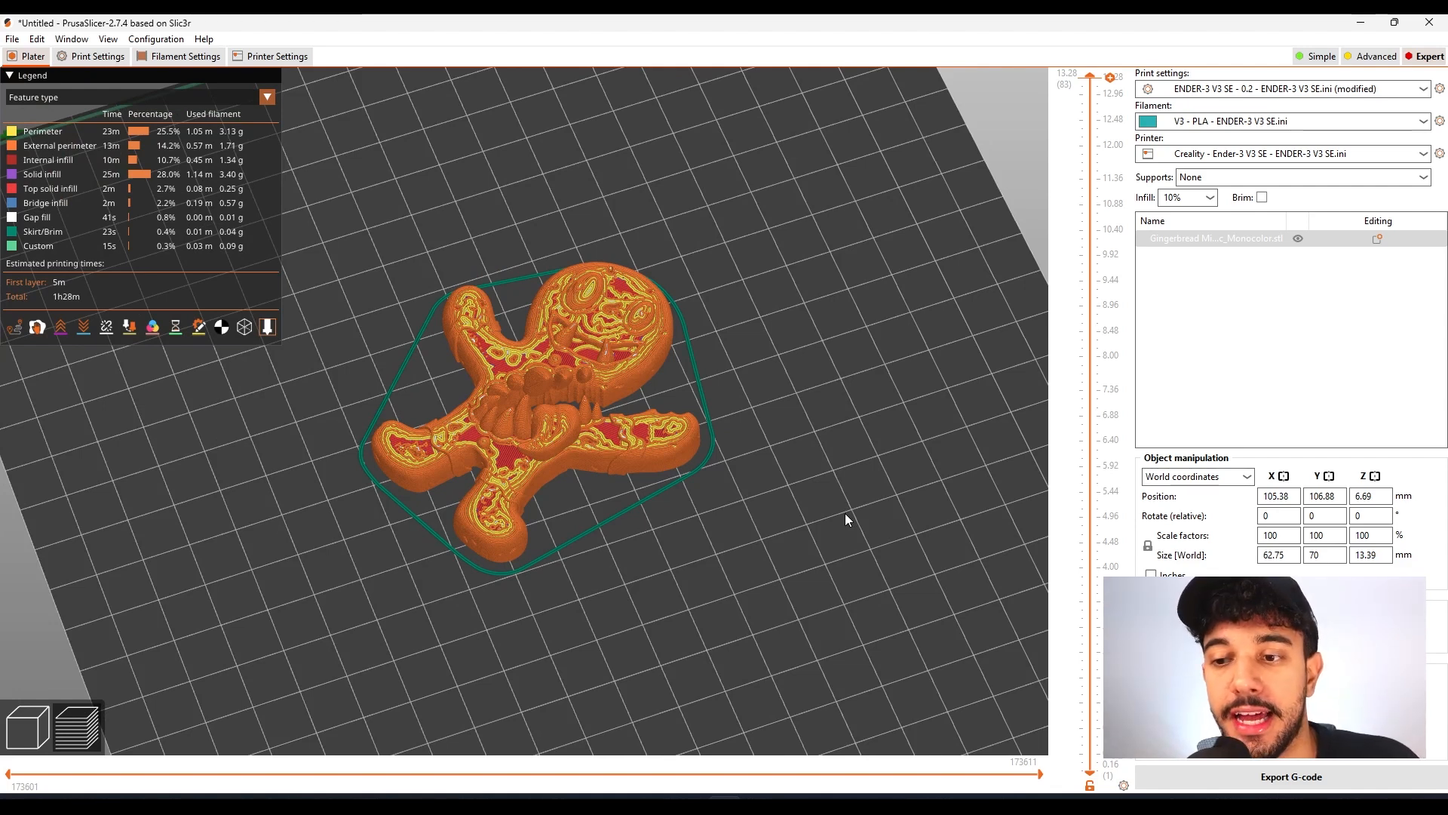
- Return to the 3D editor view and move the model toward the bed's origin corner, to about X 52, Y 60 mm
left_click(24, 713)
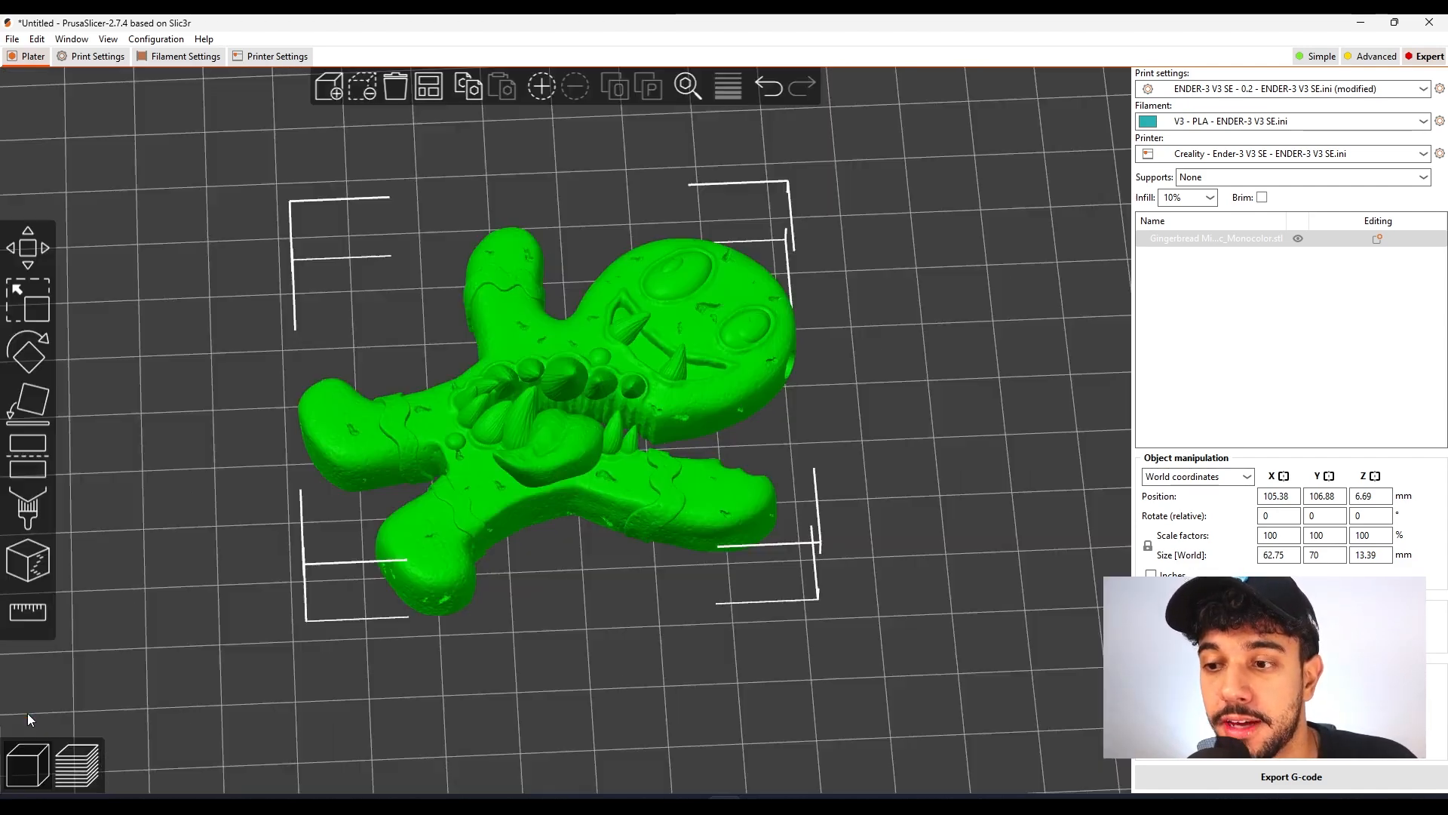
scroll(606, 589, "down", 10)
left_click_drag(603, 507, 420, 366)
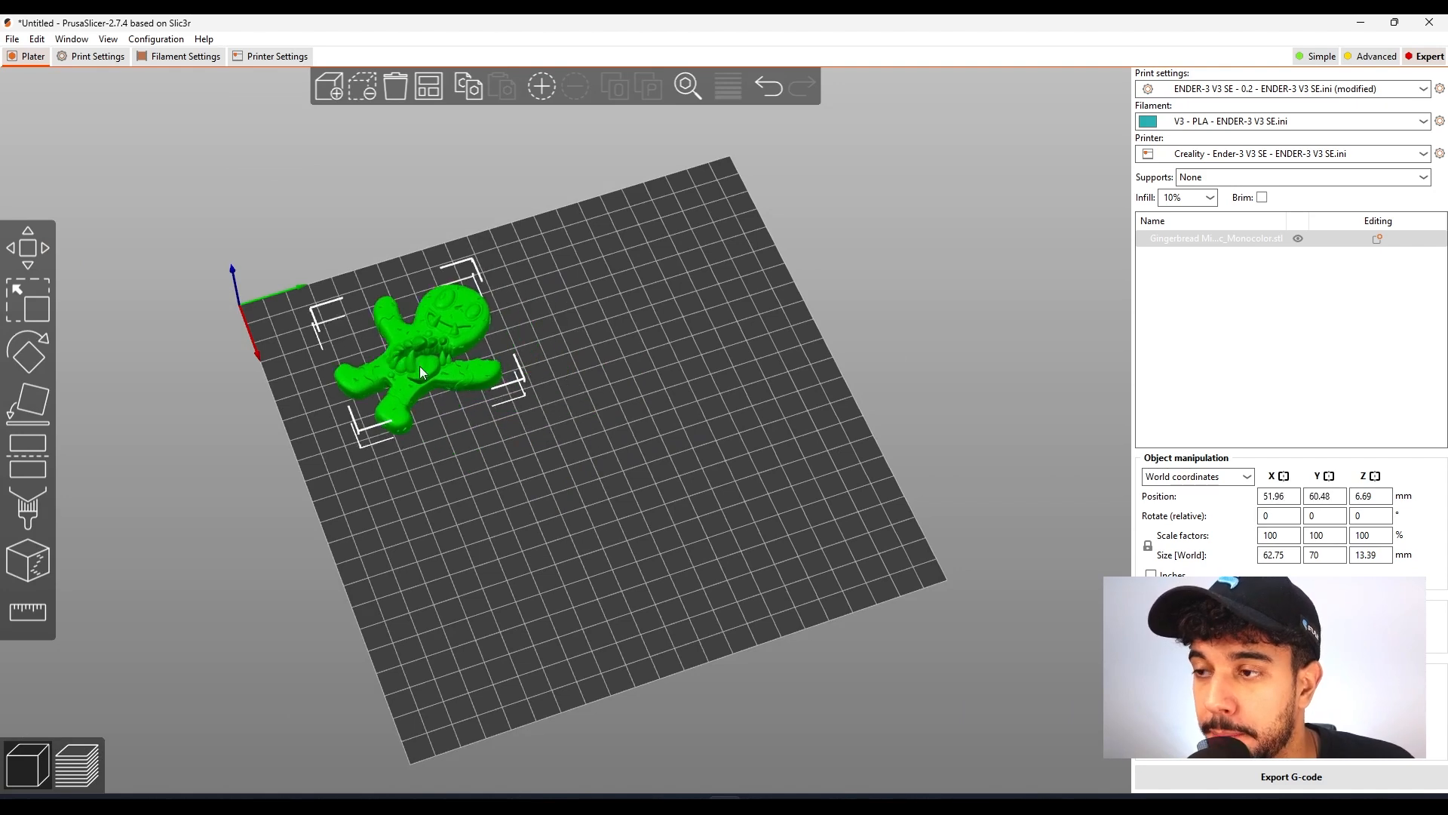
- Copy the gingerbread model and paste two duplicates onto the bed
key("ctrl+c")
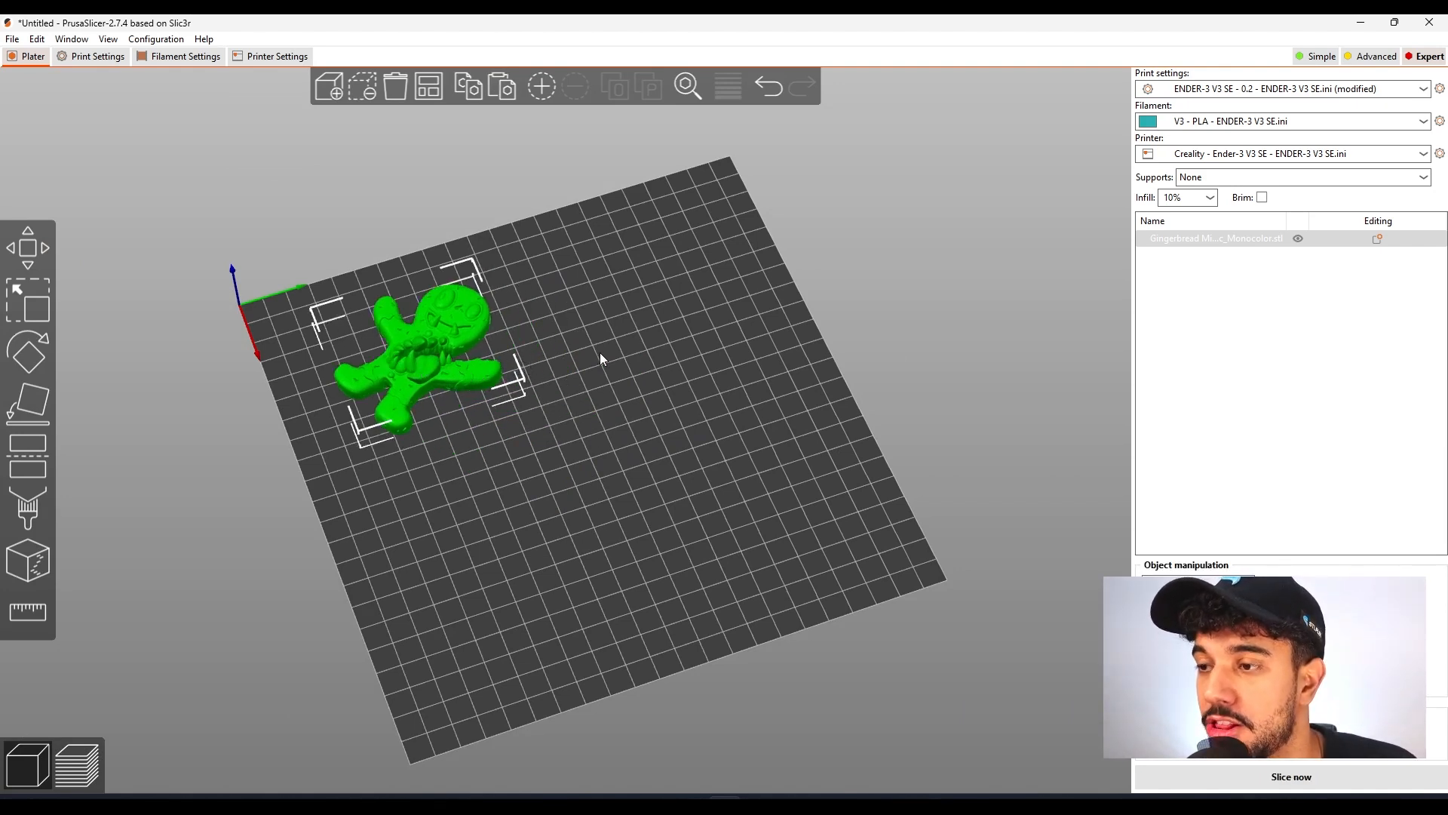
key("ctrl+v")
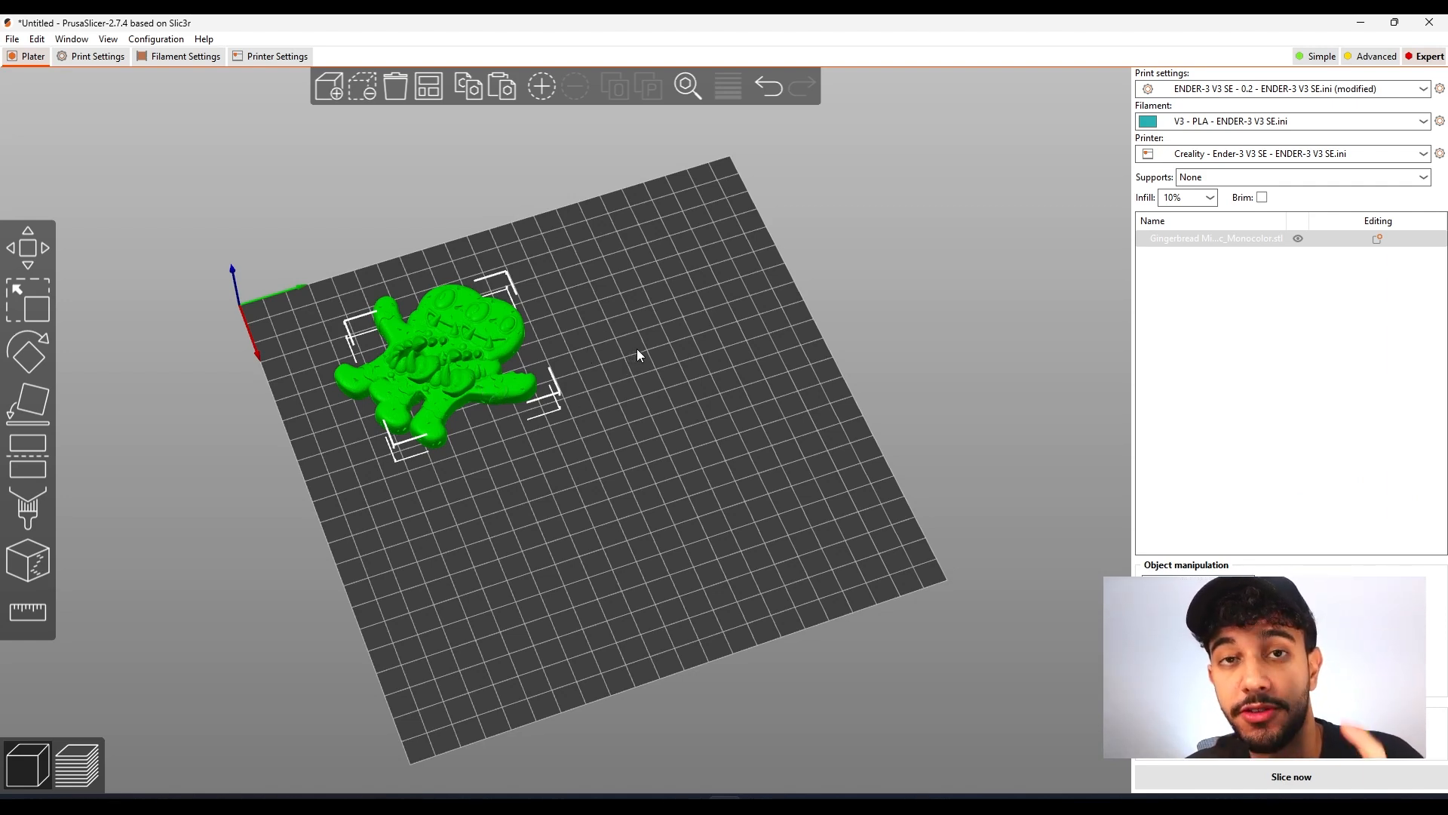
key("ctrl+v")
- Spread the three gingerbread models apart on the bed so that none of them overlap
left_click_drag(483, 371, 551, 366)
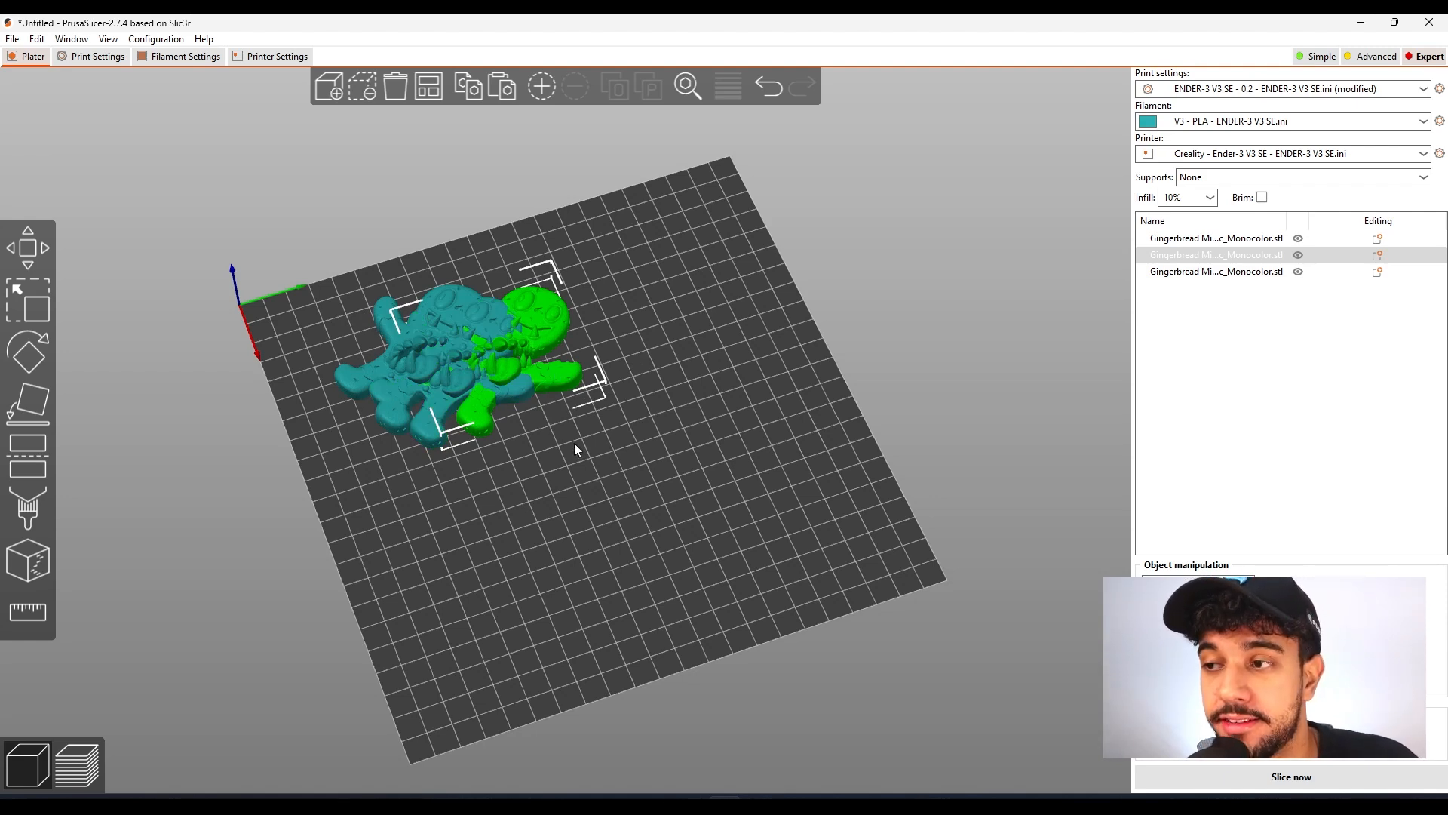
left_click(556, 390)
left_click(551, 373)
left_click_drag(551, 373, 580, 543)
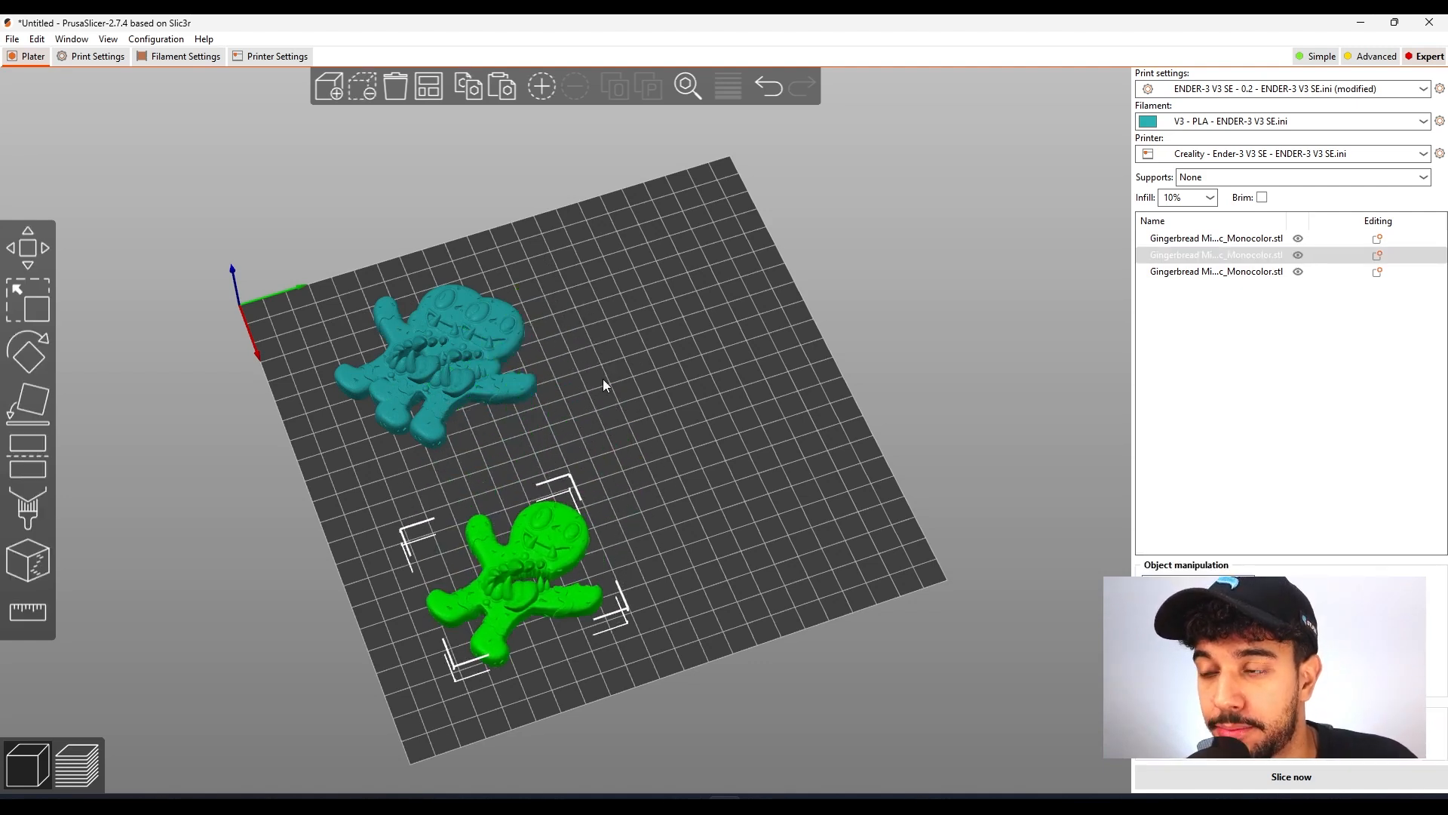
left_click(512, 385)
left_click_drag(513, 390, 717, 298)
mouse_move(483, 370)
left_mouse_down()
mouse_move(747, 497)
mouse_move(497, 394)
left_mouse_up()
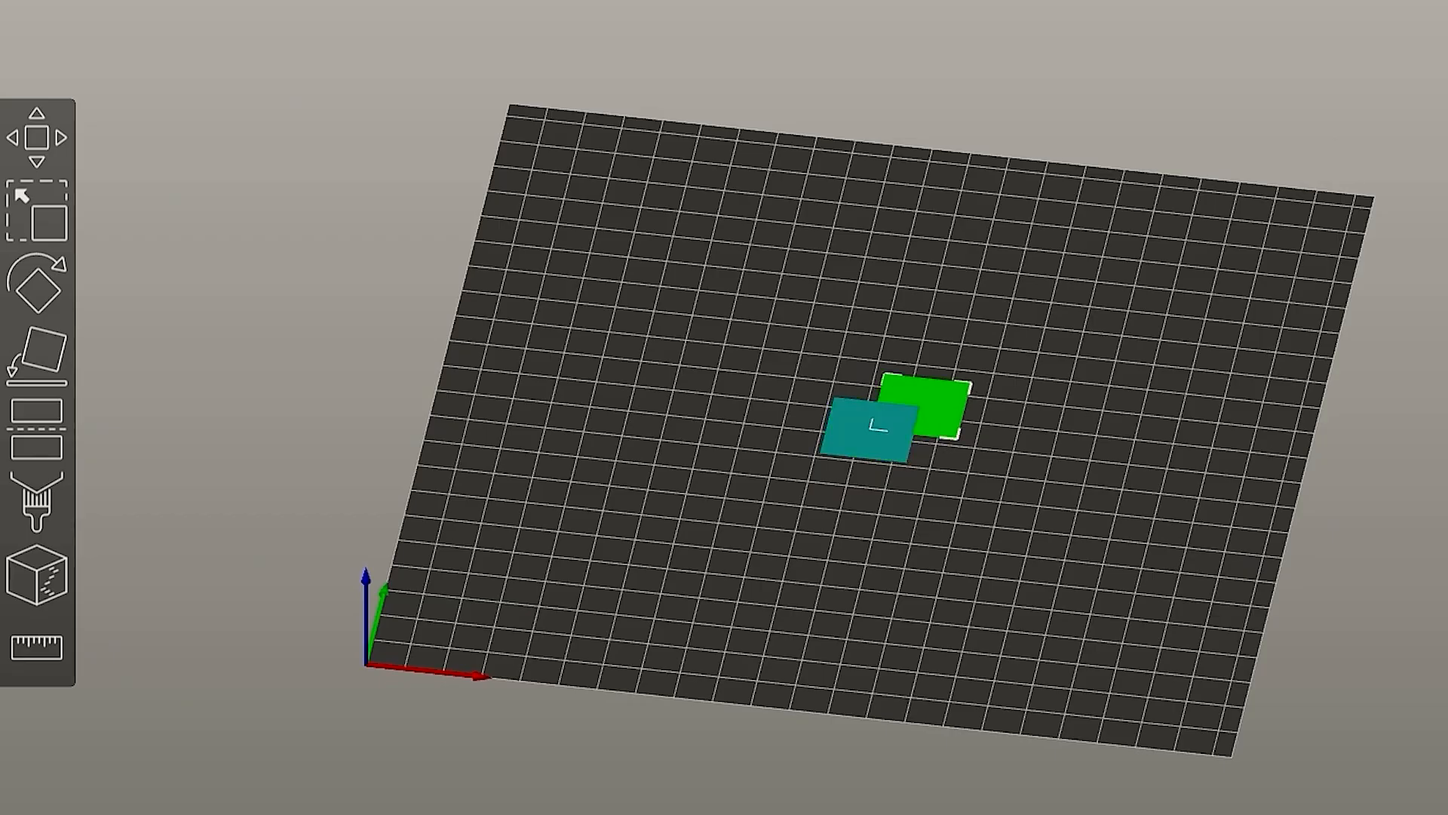
- Move the selected flat square away from the overlapping one toward the bed's far corner
left_click_drag(936, 400, 1214, 268)
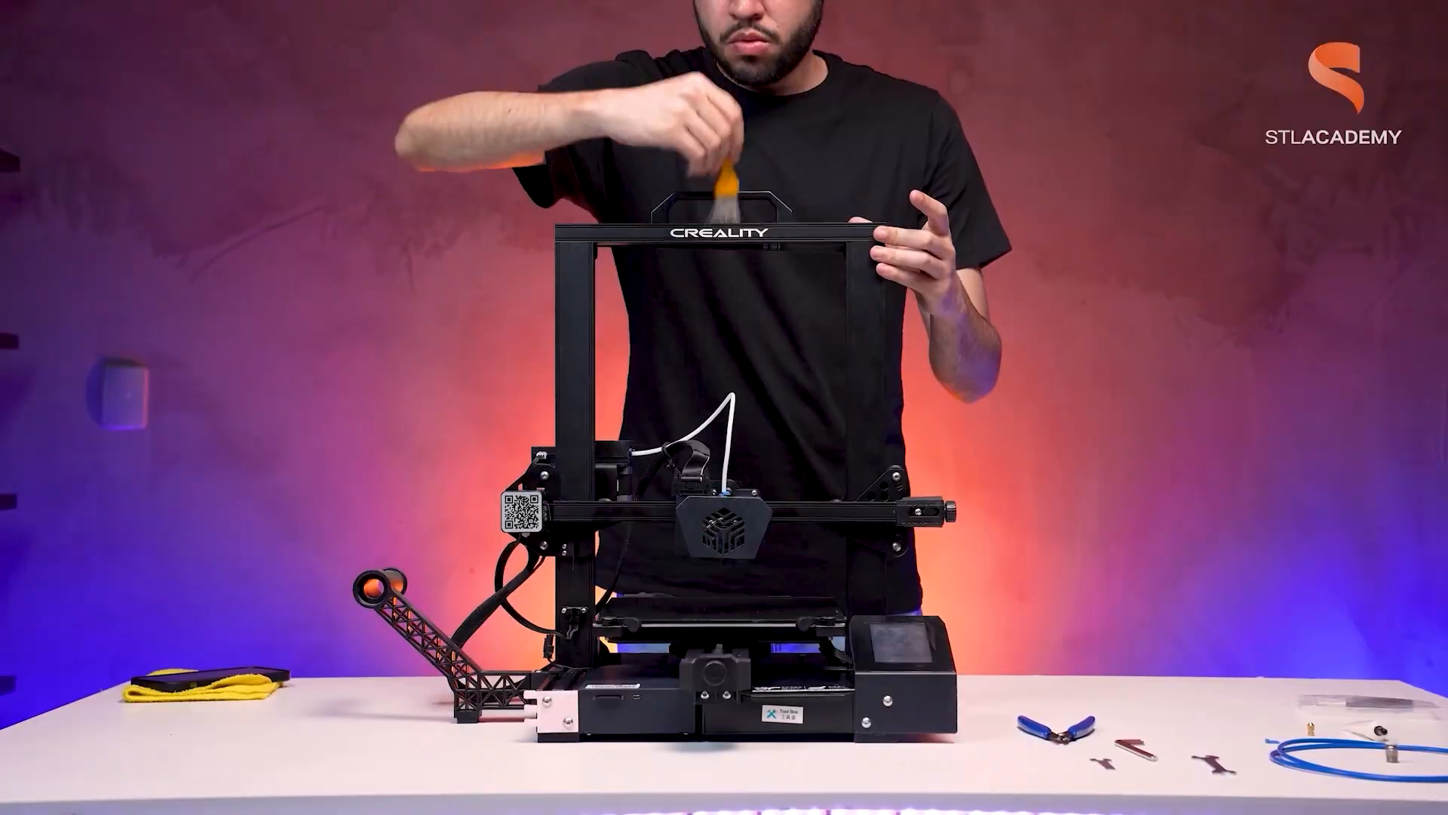